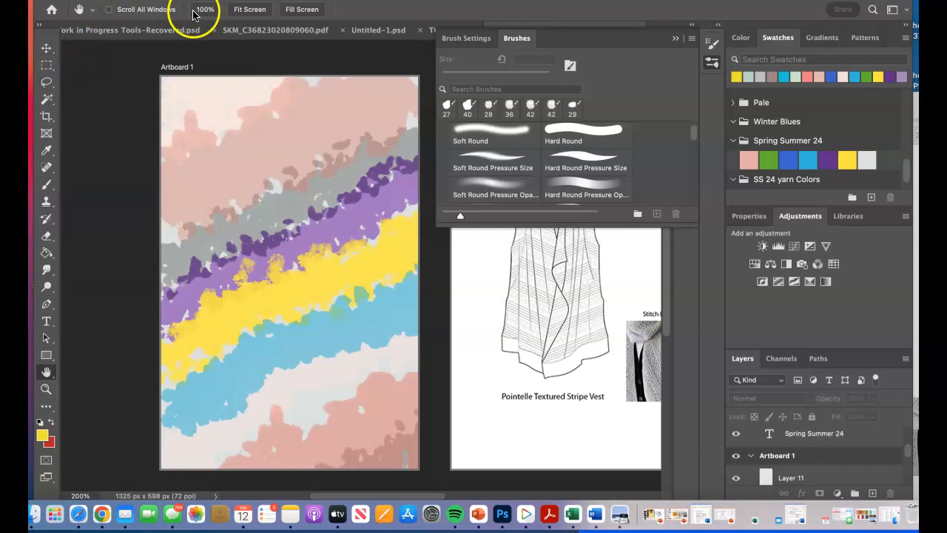
Step: Review the blending modes available for the Brush tool
left_click(46, 185)
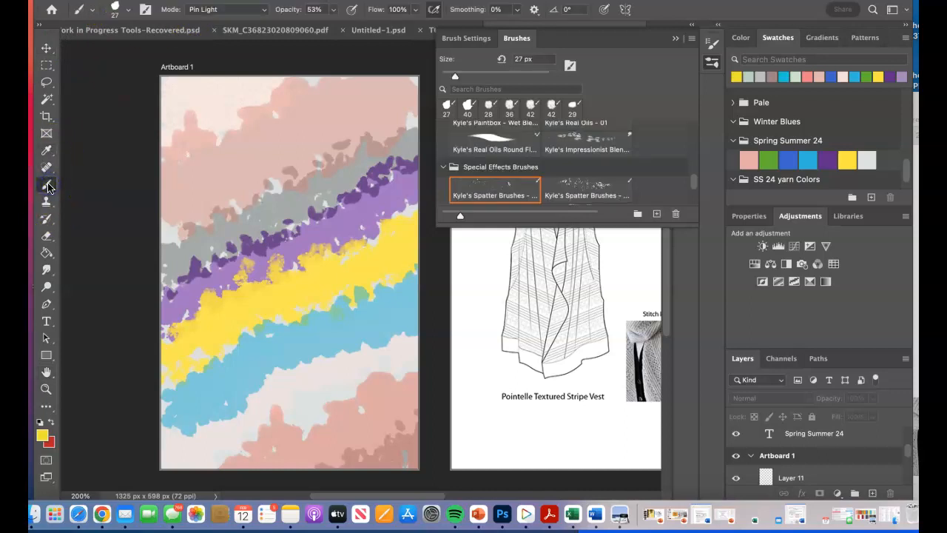
left_click(264, 9)
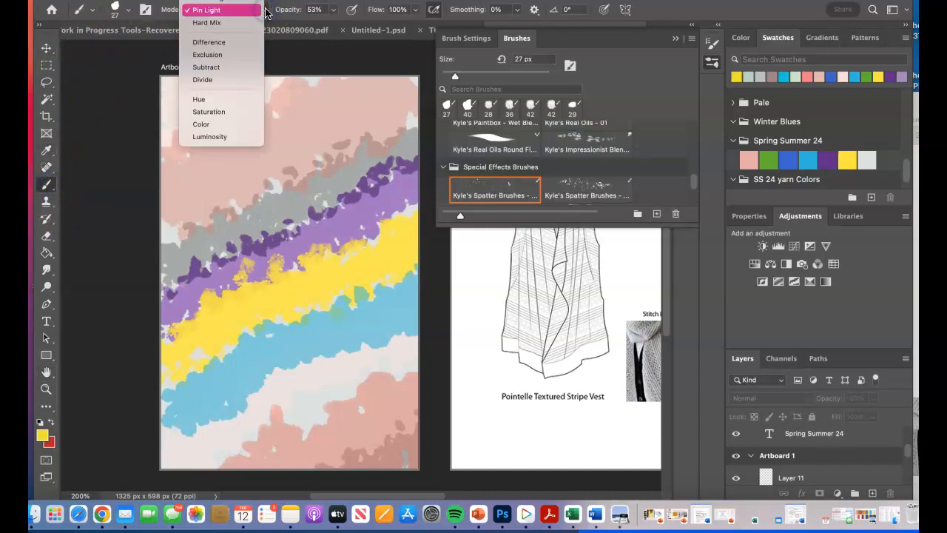
scroll(233, 111, "up", 5)
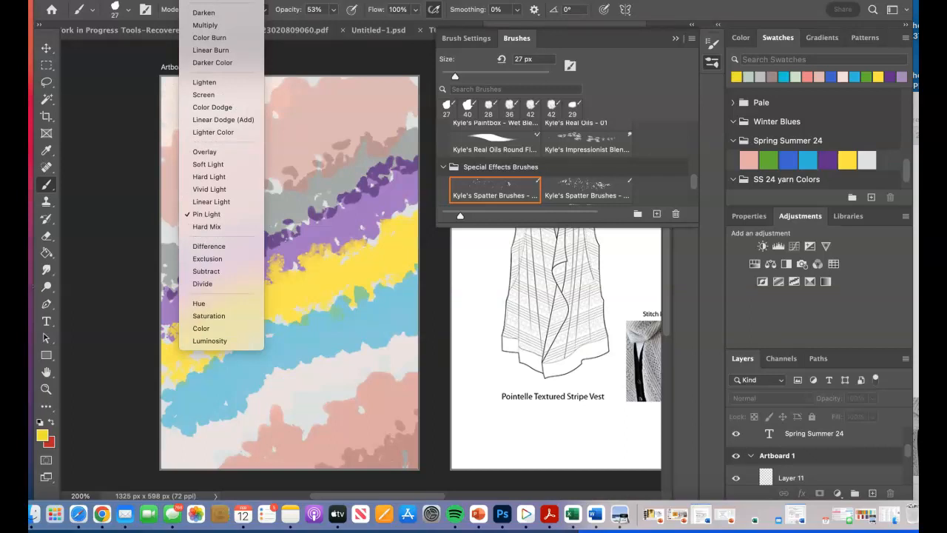
left_click(49, 186)
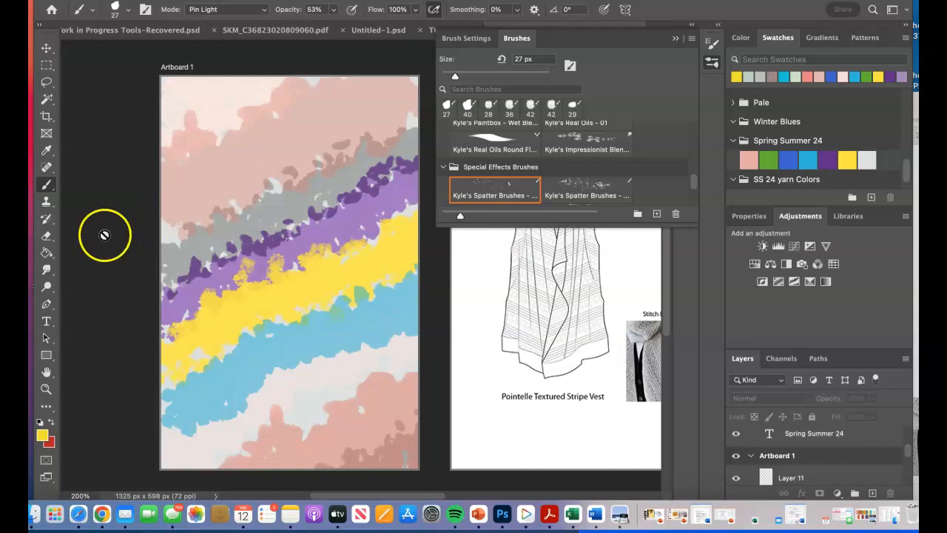
Step: Examine the painted stripe artwork, the vest sketch on Artboard 2 and the Piti Filati colour palette on Artboard 3
left_click(46, 371)
left_click_drag(503, 365, 218, 349)
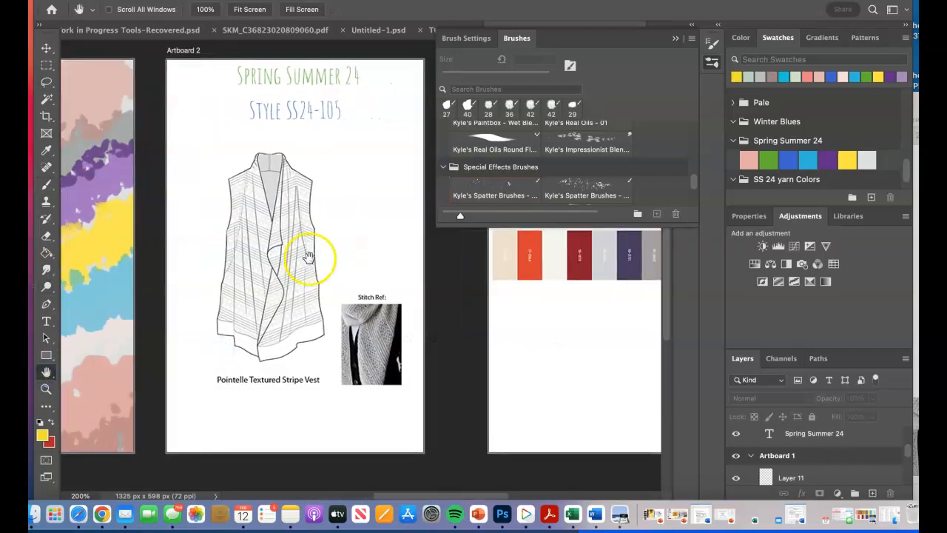
left_click(675, 39)
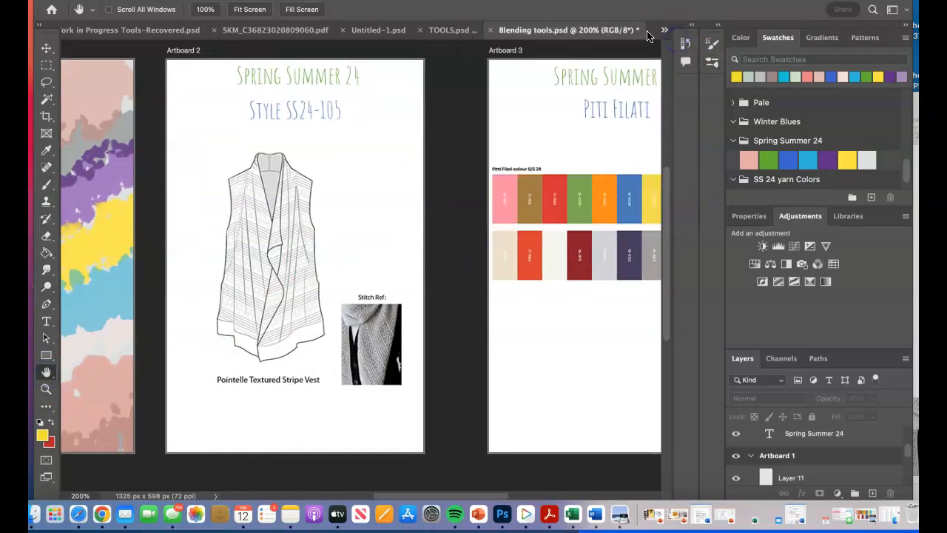
left_click_drag(218, 151, 442, 147)
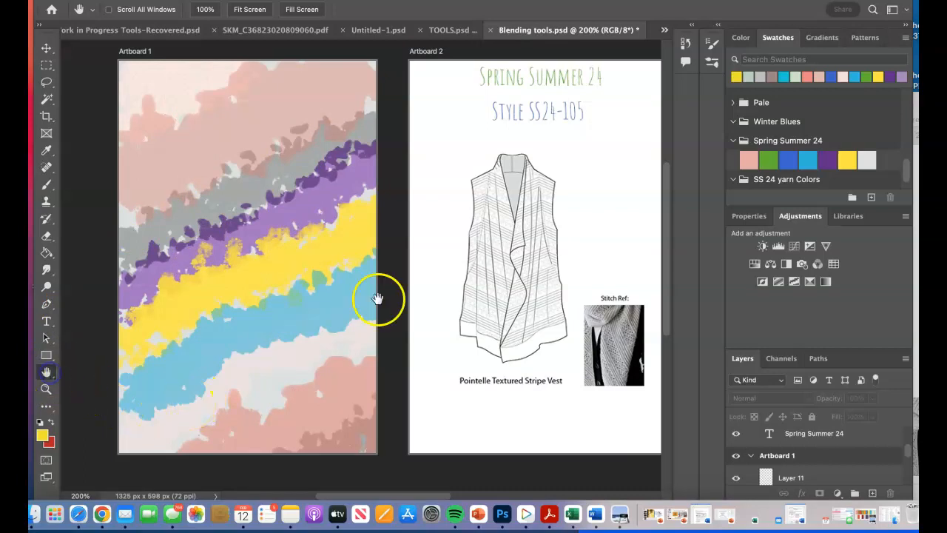
left_click_drag(542, 253, 446, 244)
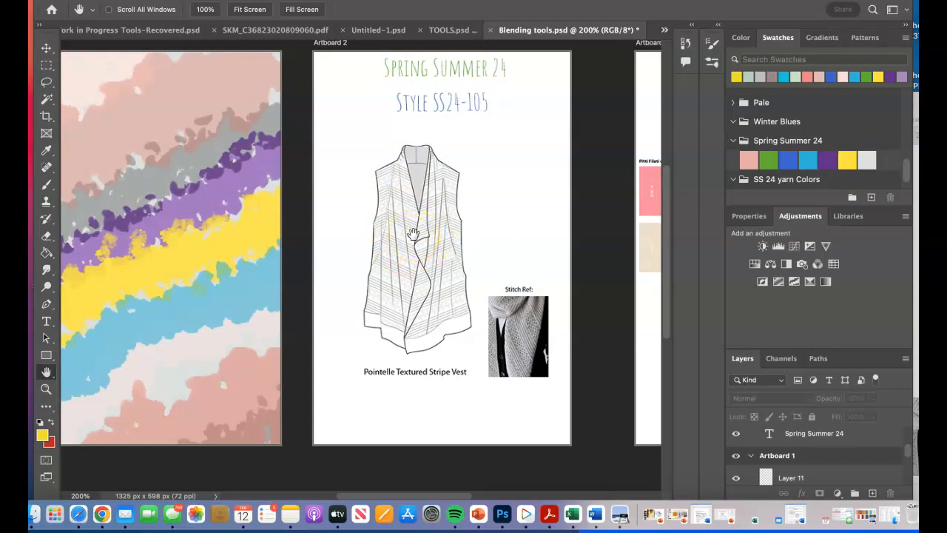
left_click(390, 242)
left_click_drag(201, 127, 276, 127)
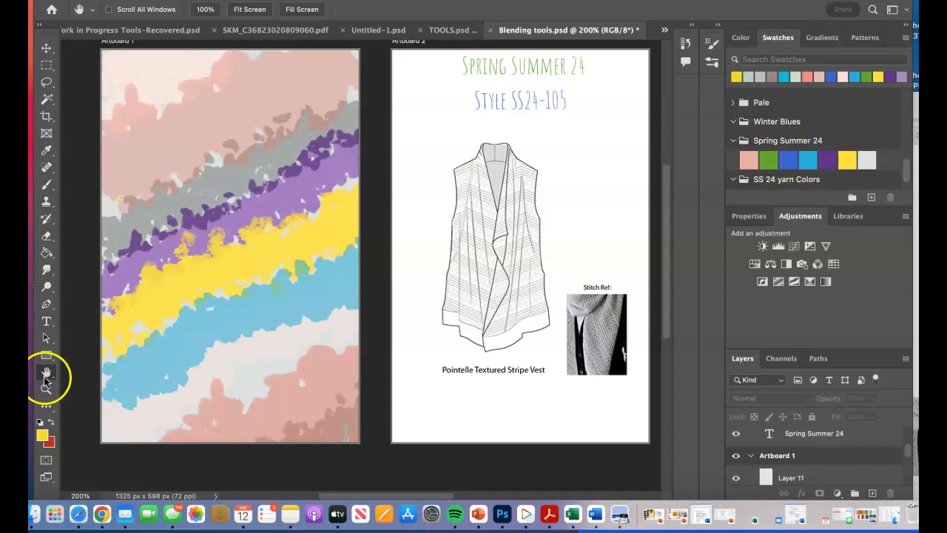
left_click_drag(475, 213, 455, 178)
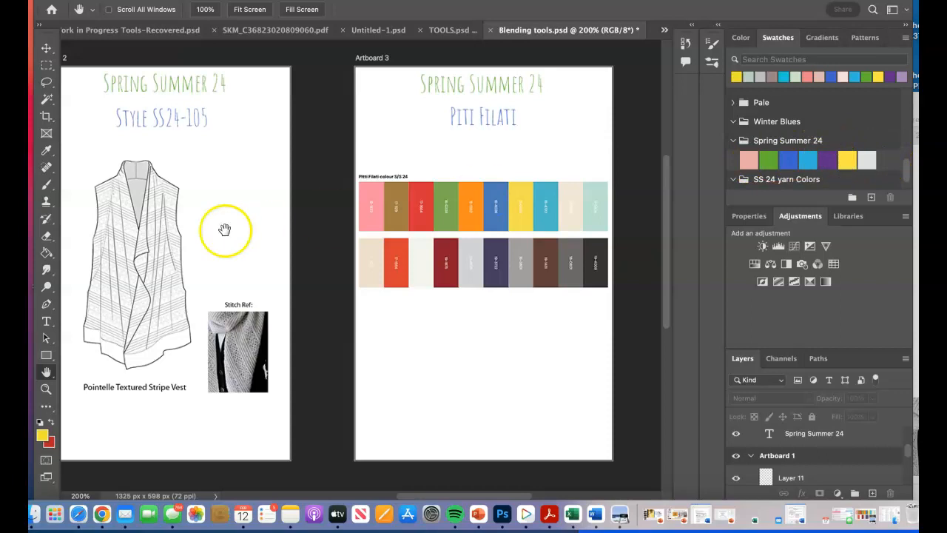
left_click_drag(133, 236, 370, 229)
left_click_drag(456, 214, 460, 214)
left_click_drag(348, 197, 417, 196)
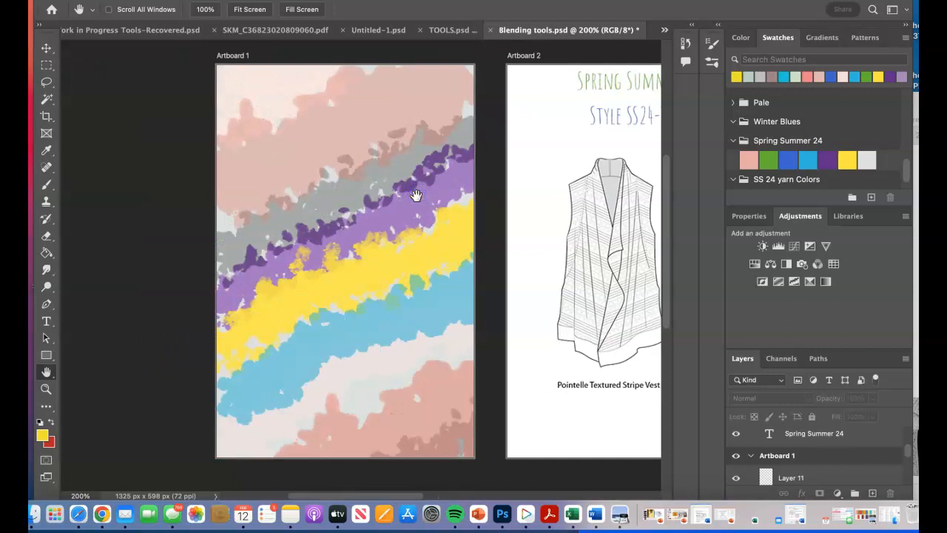
Step: Add a new blank artboard directly beside Artboard 1, on its left side
left_click(777, 456)
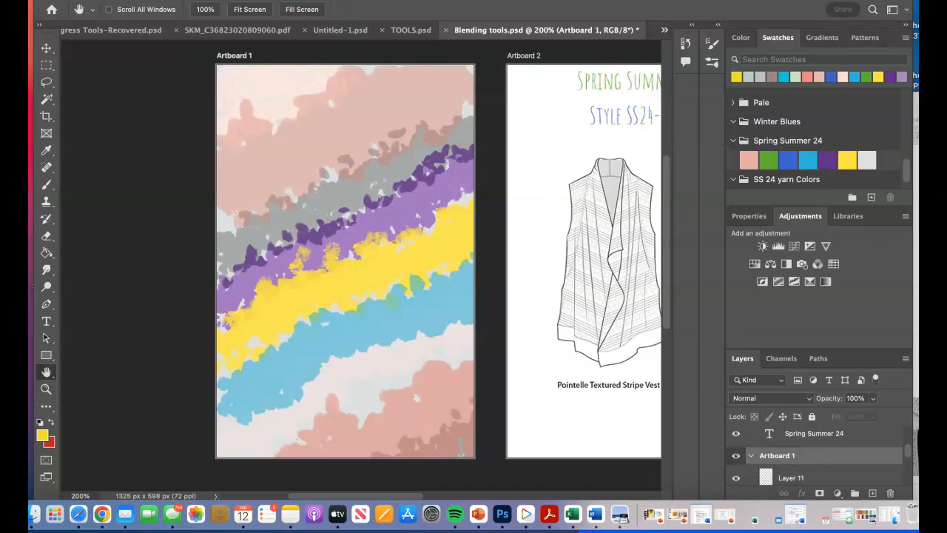
left_click_drag(46, 48, 83, 65)
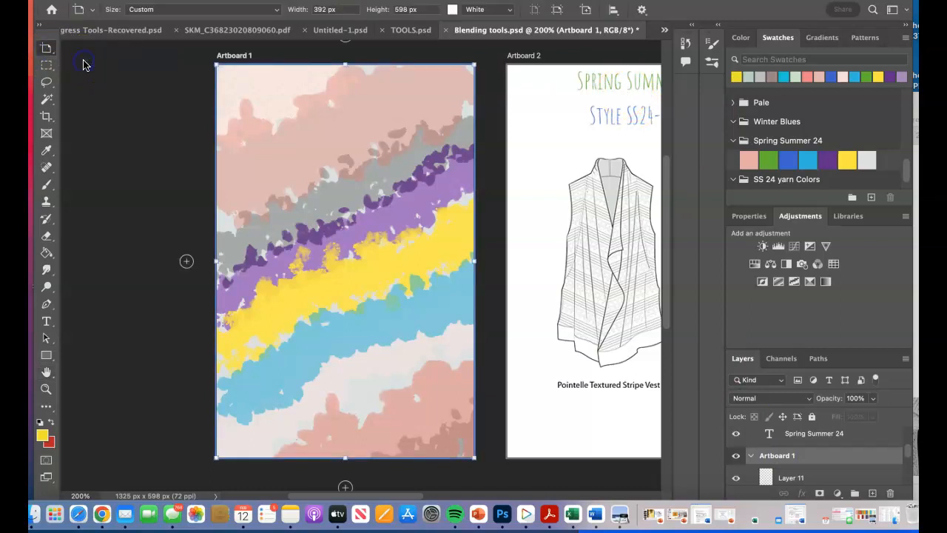
left_click(186, 260)
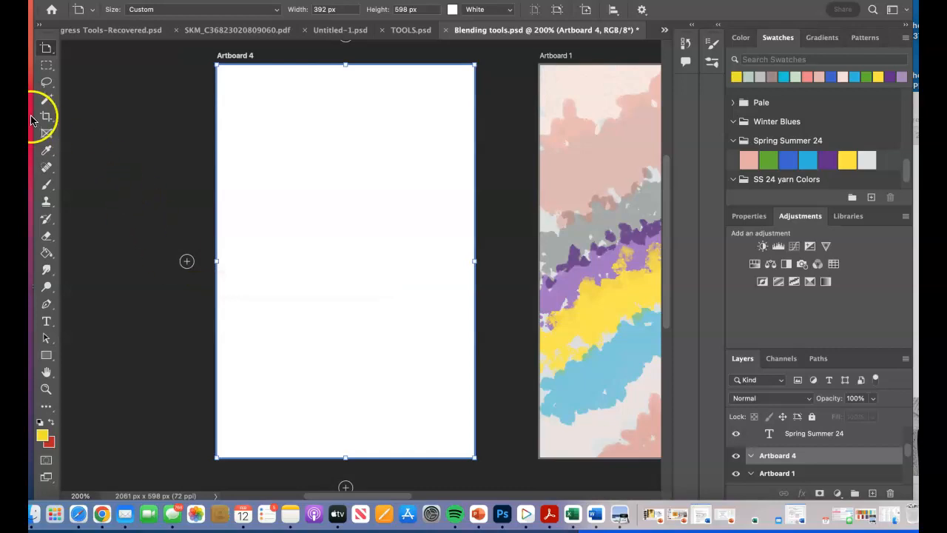
left_click(47, 49)
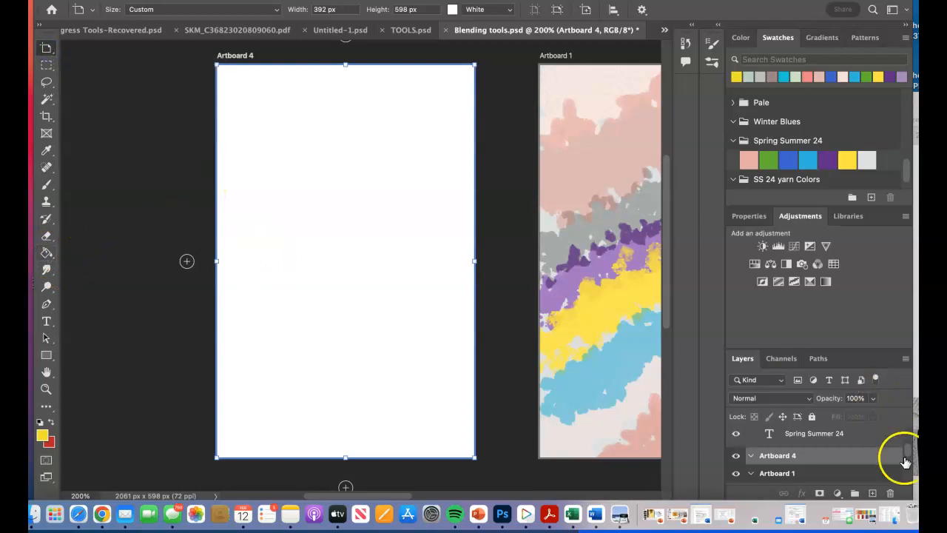
left_click(752, 457)
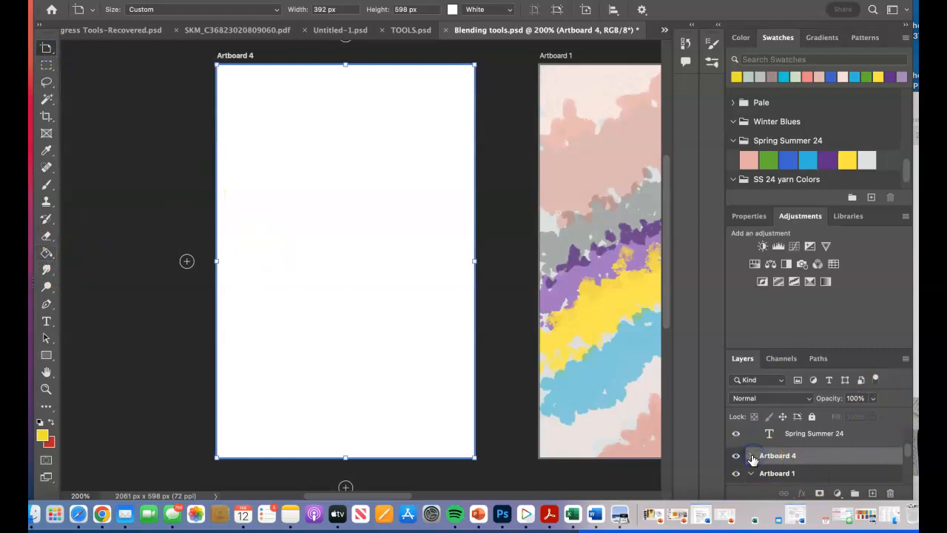
left_click(872, 493)
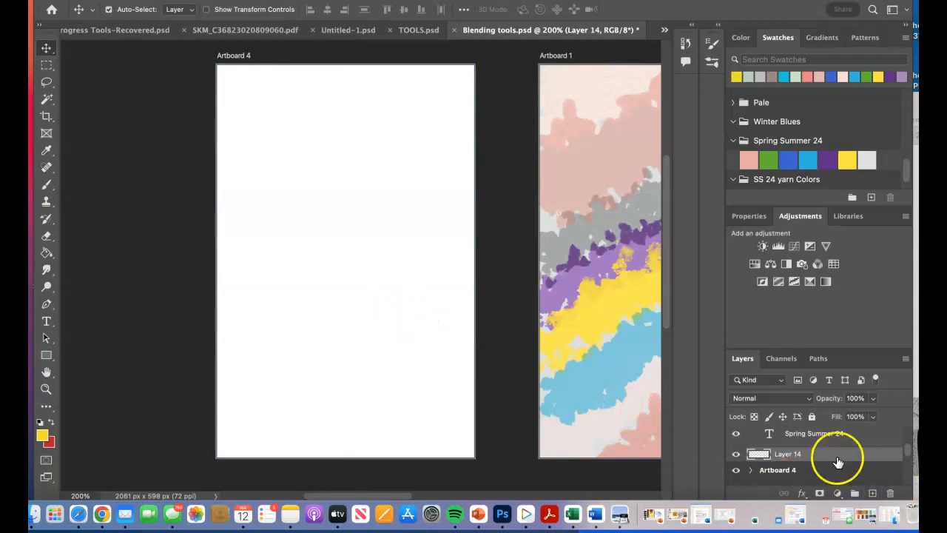
left_click(892, 493)
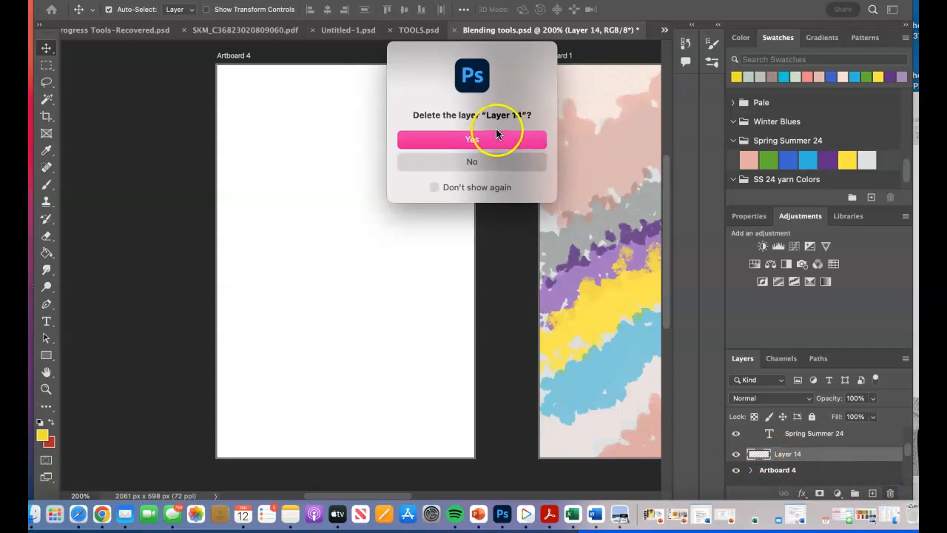
left_click(494, 138)
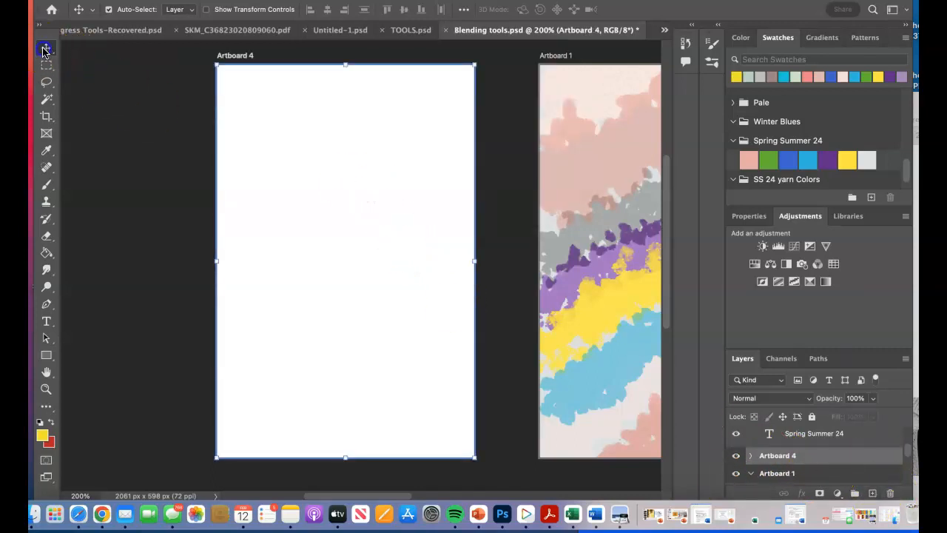
Step: Add a new empty layer inside Artboard 4
left_click(154, 115)
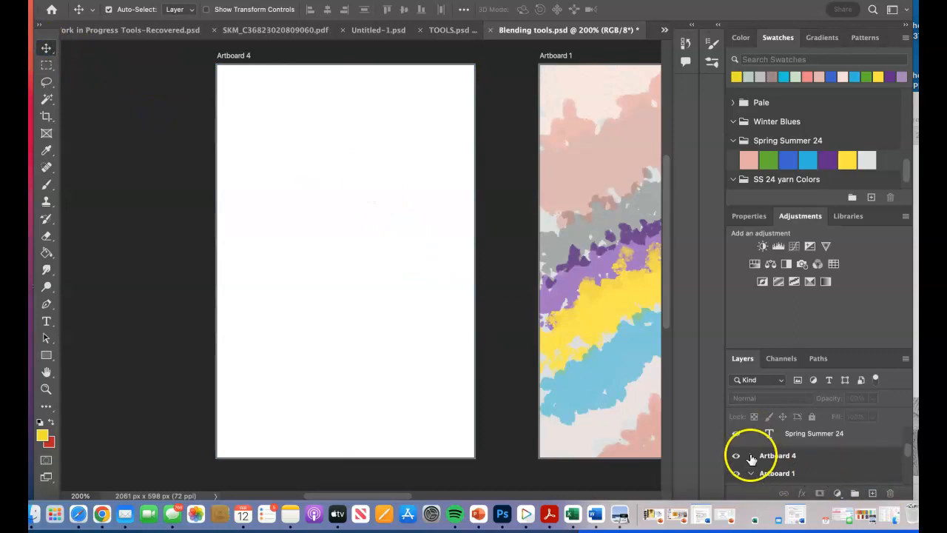
left_click(789, 456)
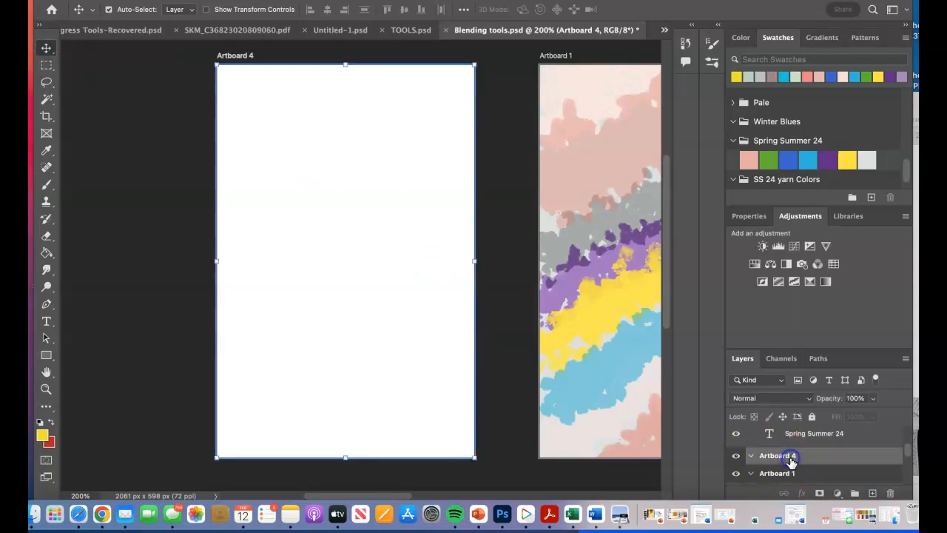
left_click(873, 493)
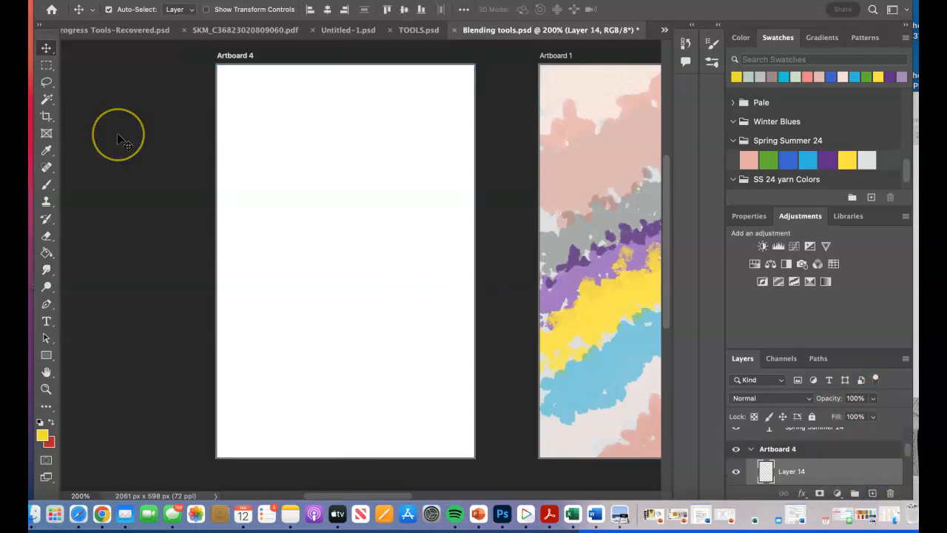
Step: Fill the new layer with the light grey Spring Summer 24 swatch (dee1e1) and add an empty layer above it
left_click(46, 252)
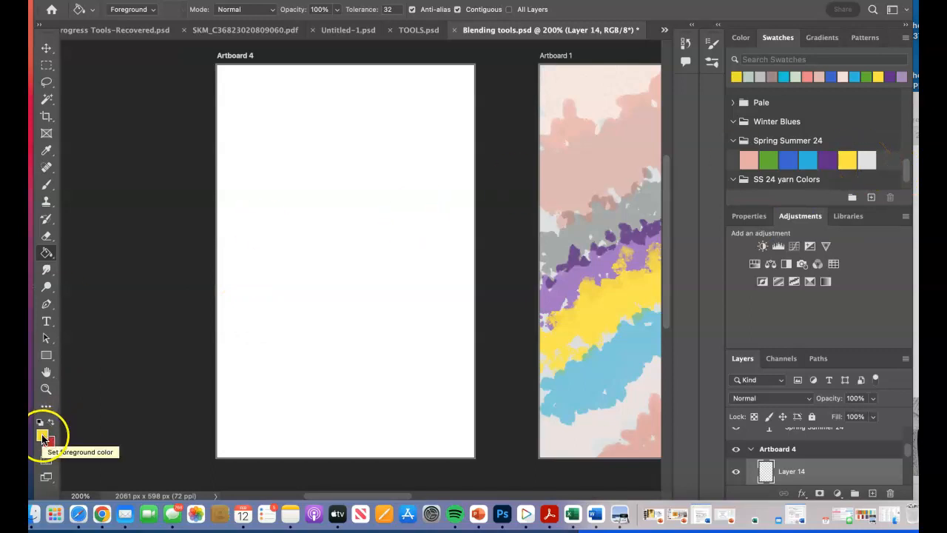
left_click(866, 161)
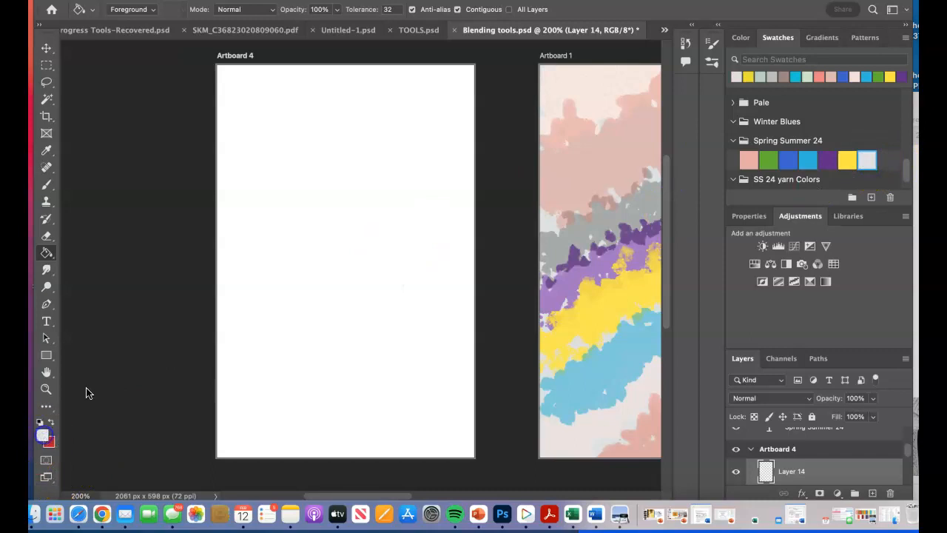
left_click(46, 431)
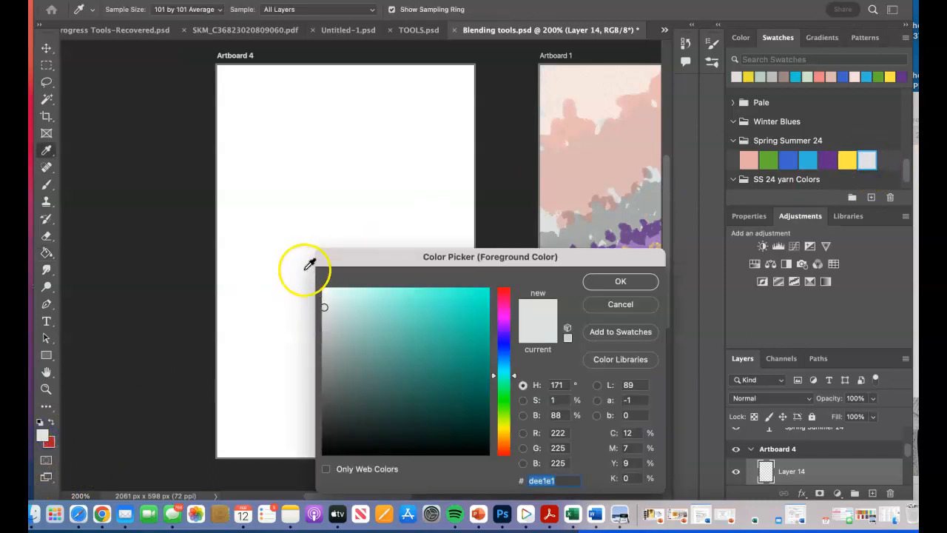
left_click(627, 282)
key("g")
left_click(364, 207)
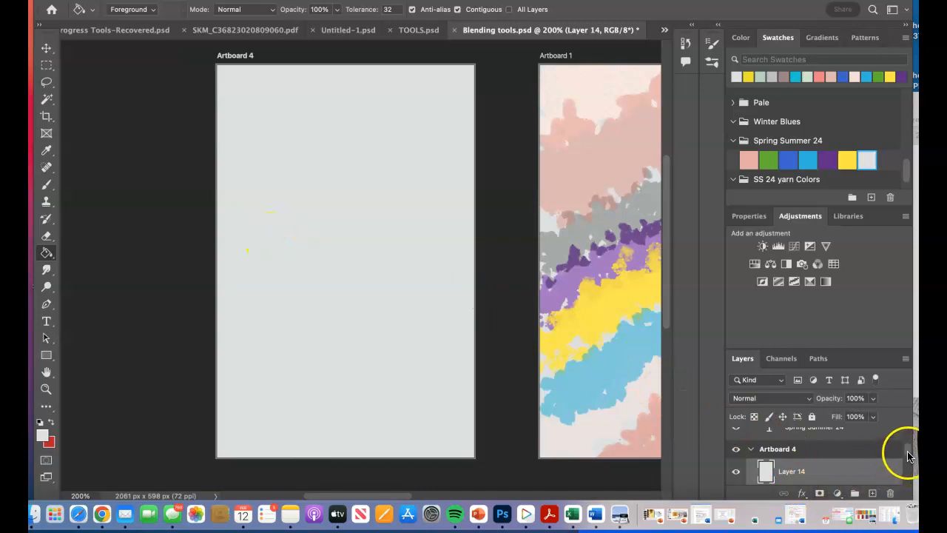
scroll(909, 455, "down", 2)
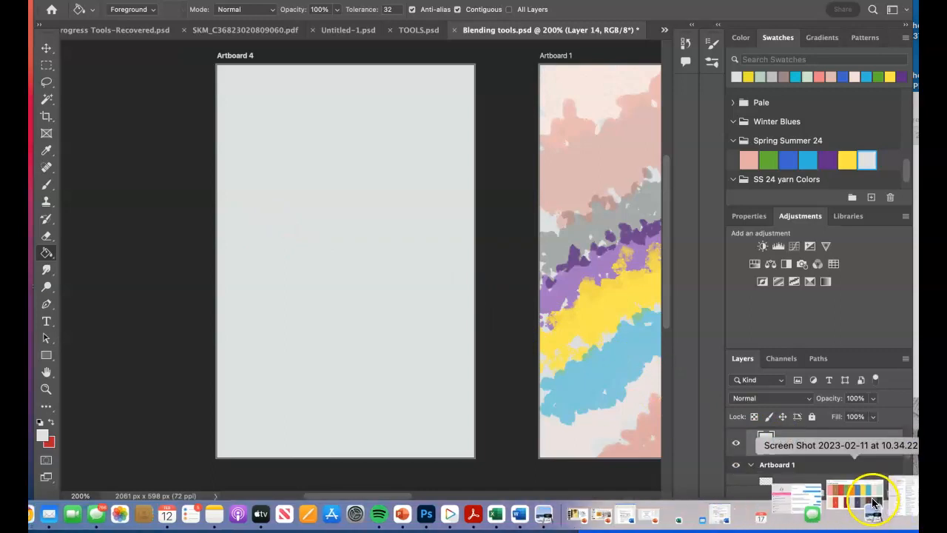
left_click(872, 493)
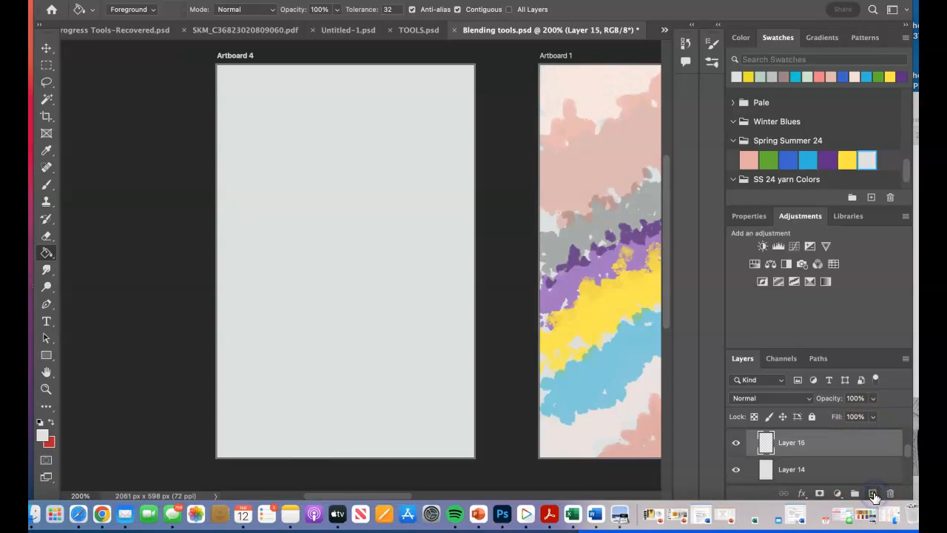
Step: Set up the Brush tool with the Dissolve blending mode and a brush size of 50 px
left_click(714, 46)
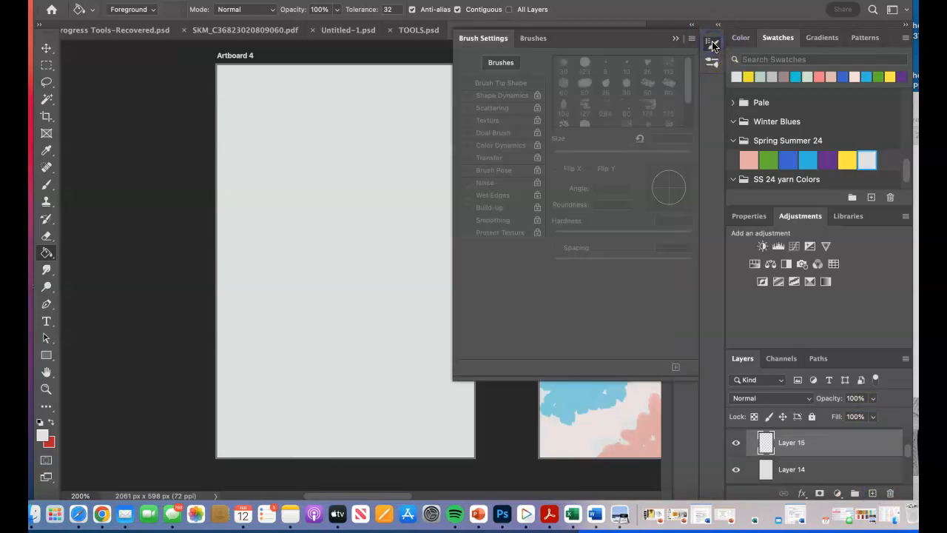
left_click(534, 38)
left_click(481, 37)
left_click(47, 186)
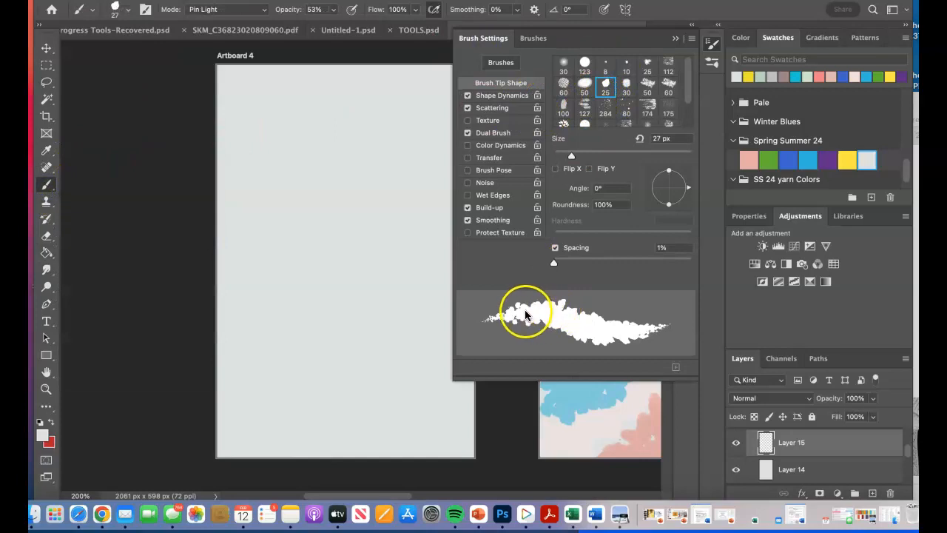
left_click_drag(572, 155, 609, 153)
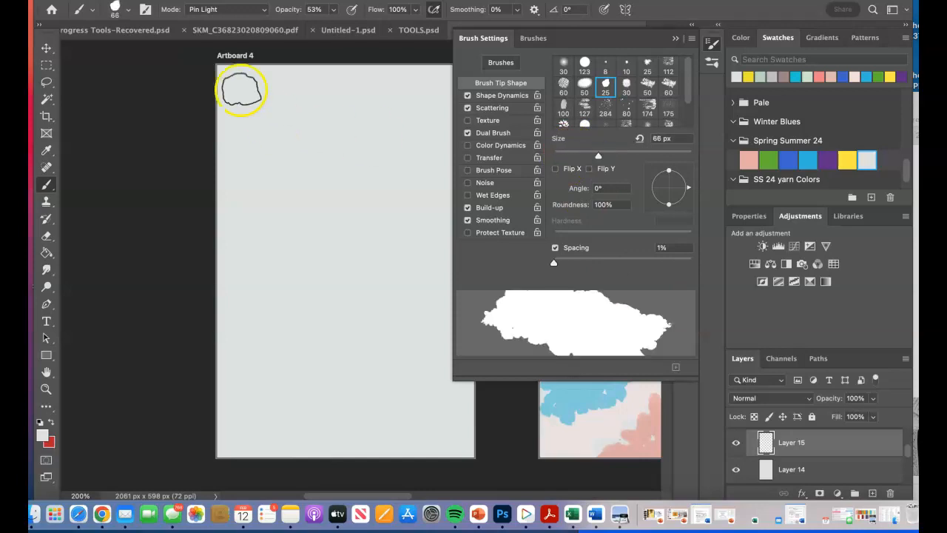
left_click(266, 12)
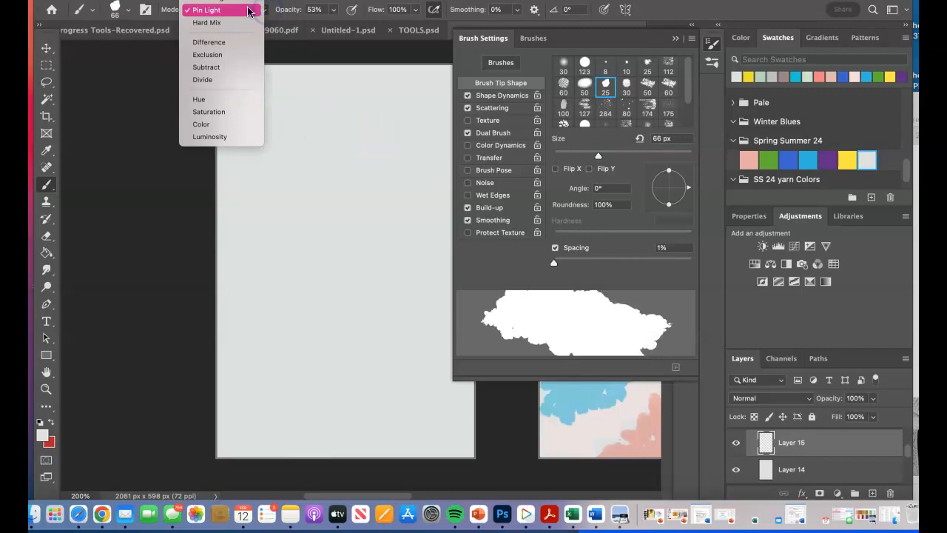
mouse_move(259, 1)
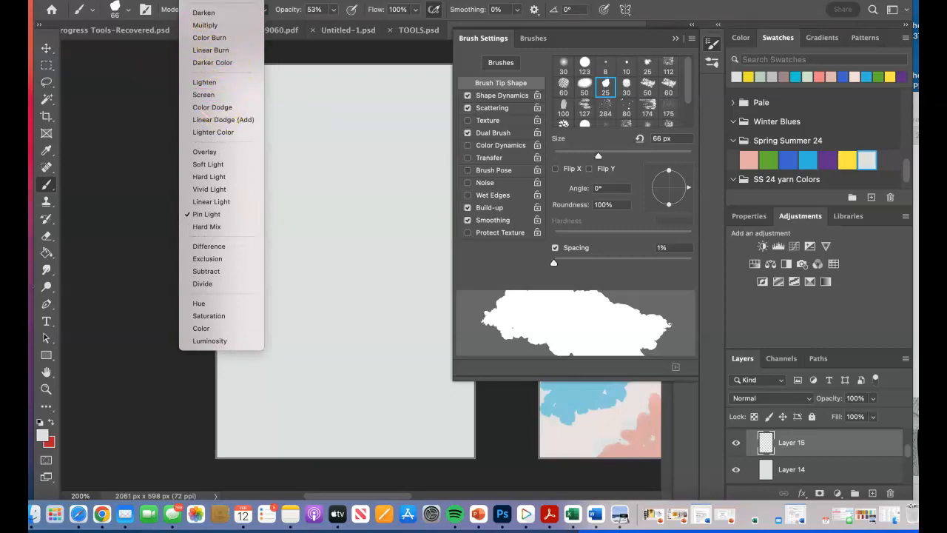
left_click(205, 2)
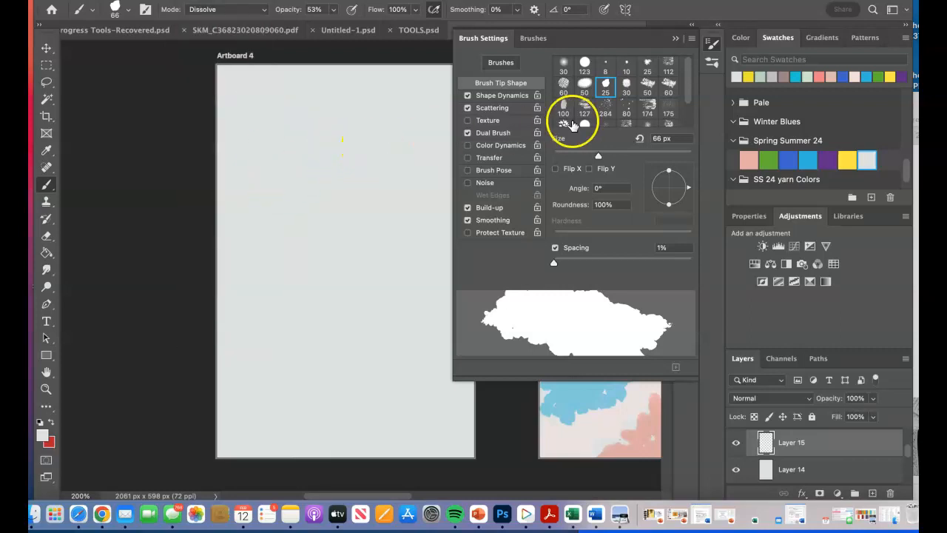
left_click_drag(598, 157, 586, 158)
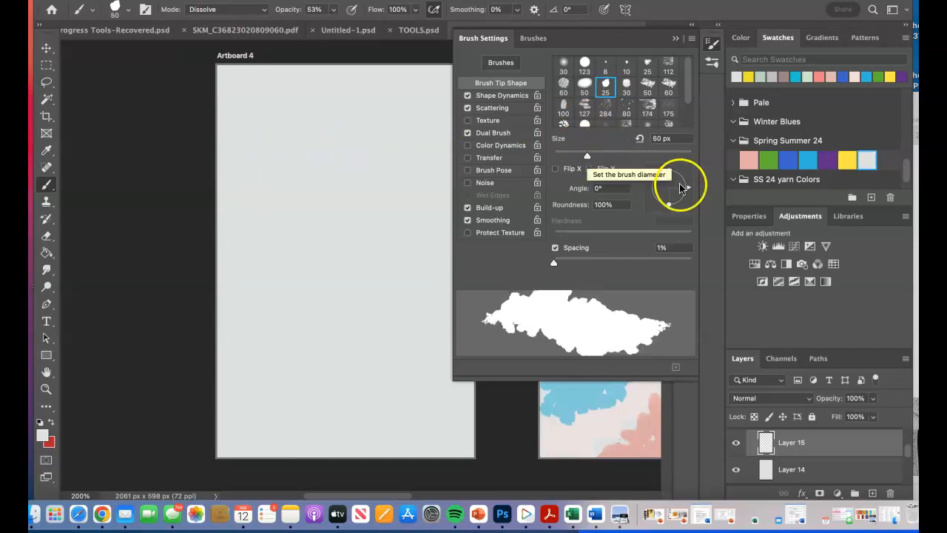
Step: Paint a pink patch across the upper-left corner of Artboard 4 with the pink Spring Summer 24 swatch and collapse the brush settings
left_click(748, 161)
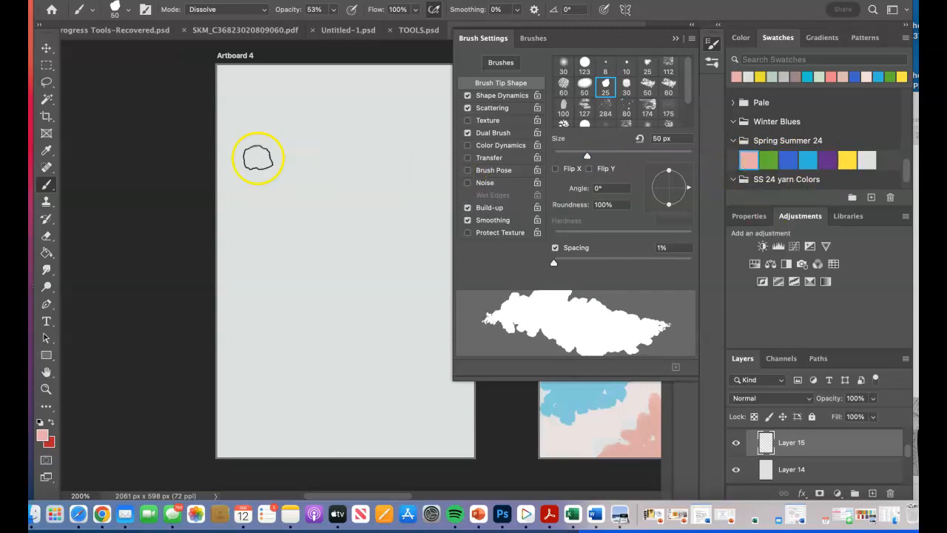
mouse_move(216, 120)
left_mouse_down()
mouse_move(238, 91)
mouse_move(319, 61)
left_mouse_up()
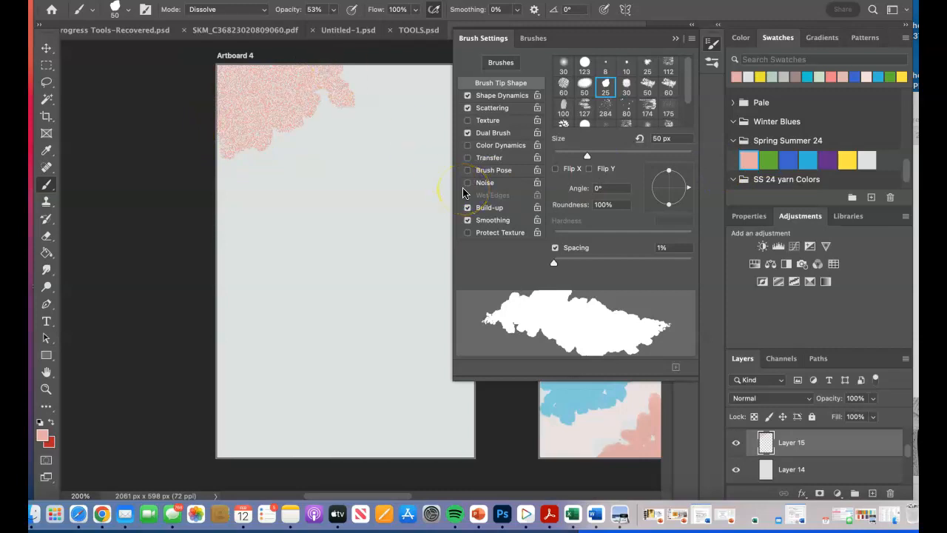
mouse_move(391, 125)
left_mouse_down()
mouse_move(380, 106)
mouse_move(332, 82)
mouse_move(355, 71)
left_mouse_up()
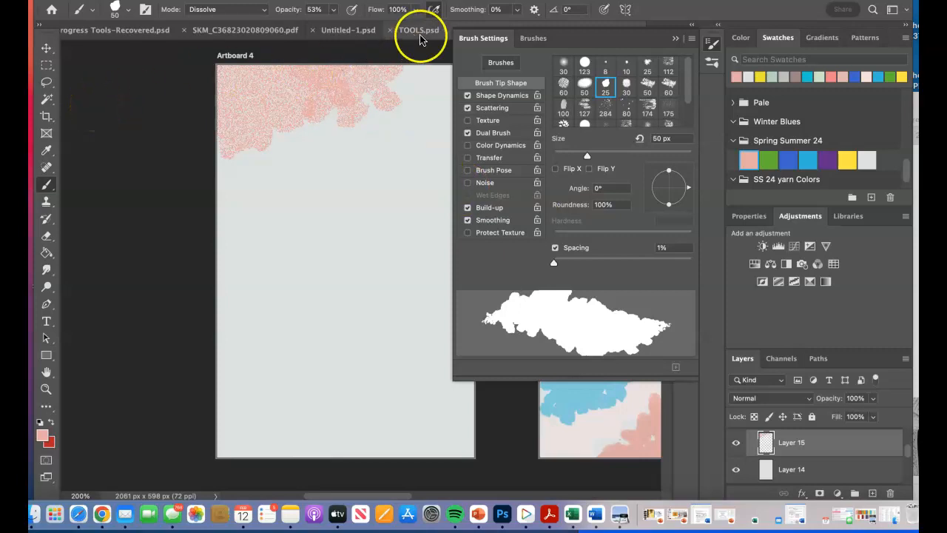
left_click(675, 41)
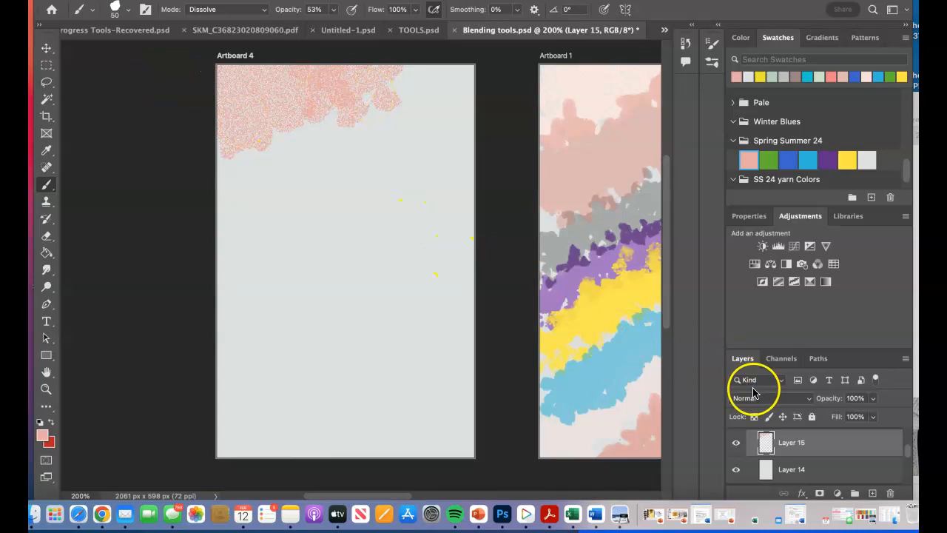
Step: Try the Darken blending mode on Layer 15, and settle on Hard Light
left_click(769, 439)
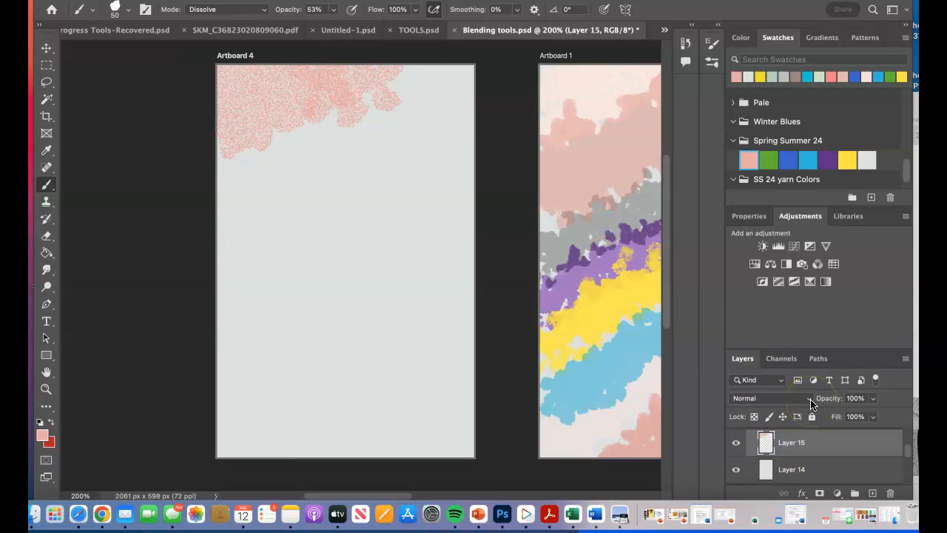
left_click(808, 400)
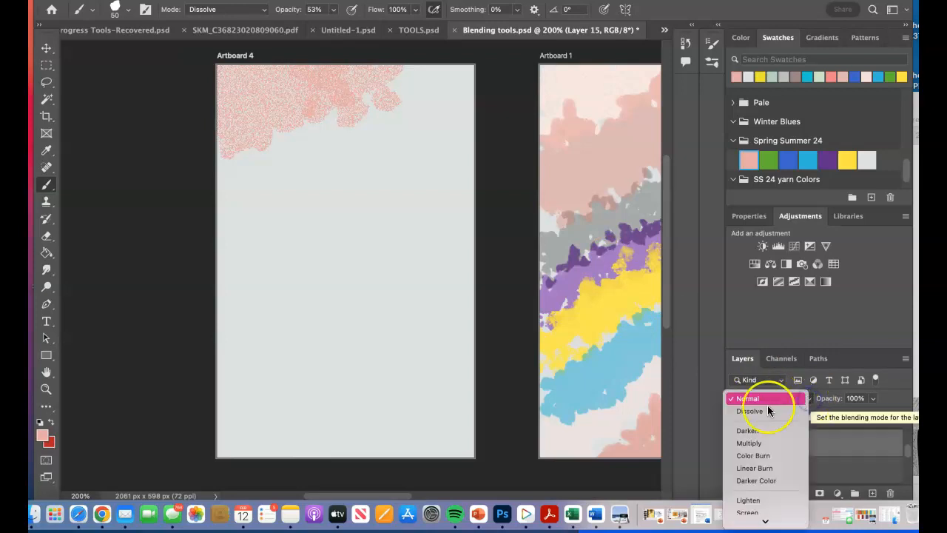
left_click(758, 432)
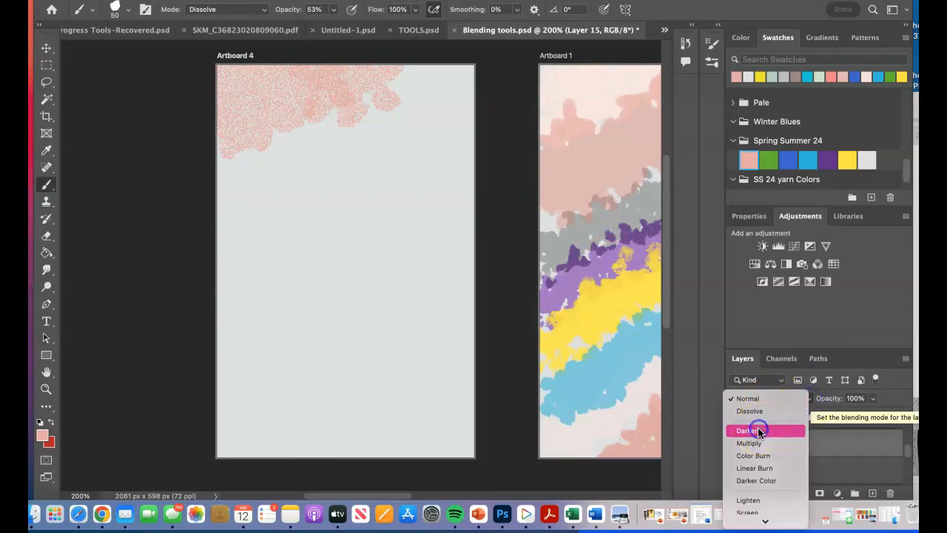
left_click(807, 400)
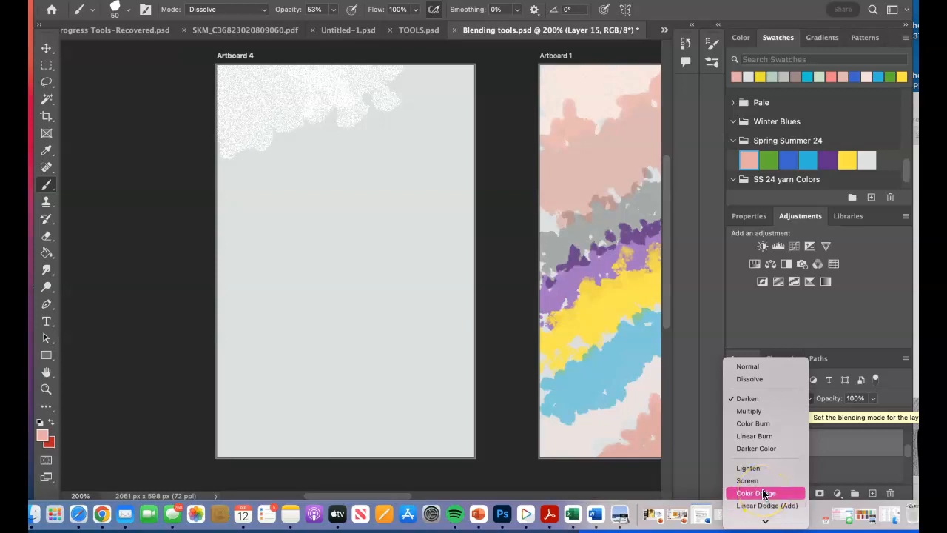
mouse_move(767, 521)
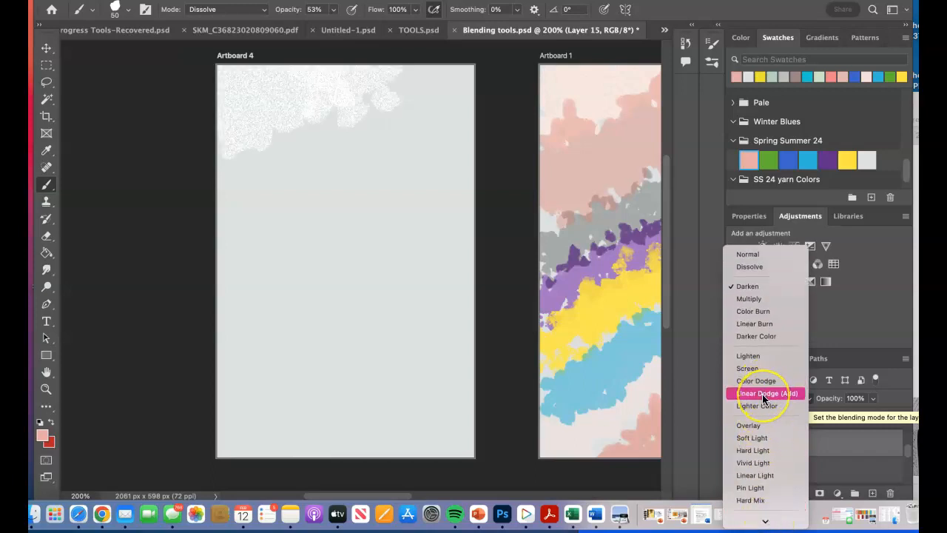
left_click(763, 450)
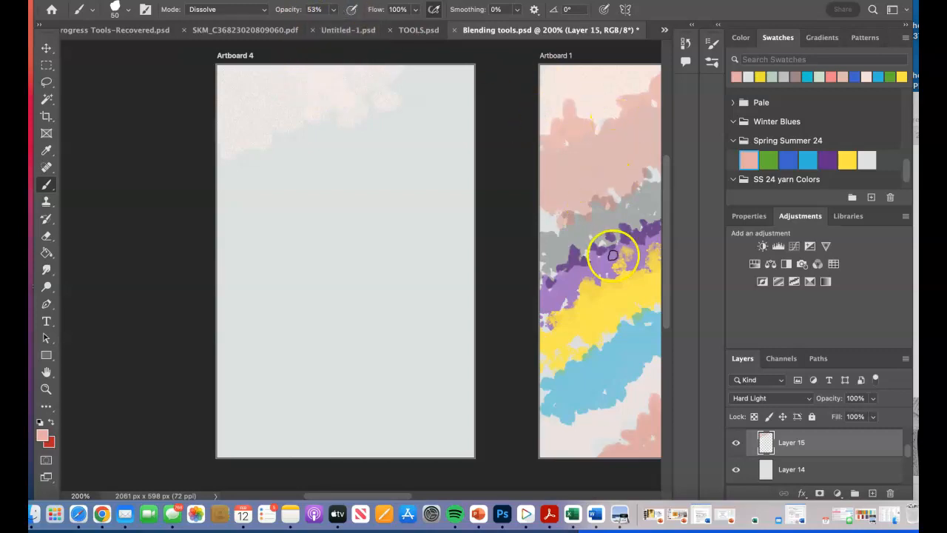
mouse_move(625, 255)
left_mouse_down()
mouse_move(634, 227)
mouse_move(641, 244)
mouse_move(640, 233)
mouse_move(623, 234)
mouse_move(613, 222)
mouse_move(581, 225)
left_mouse_up()
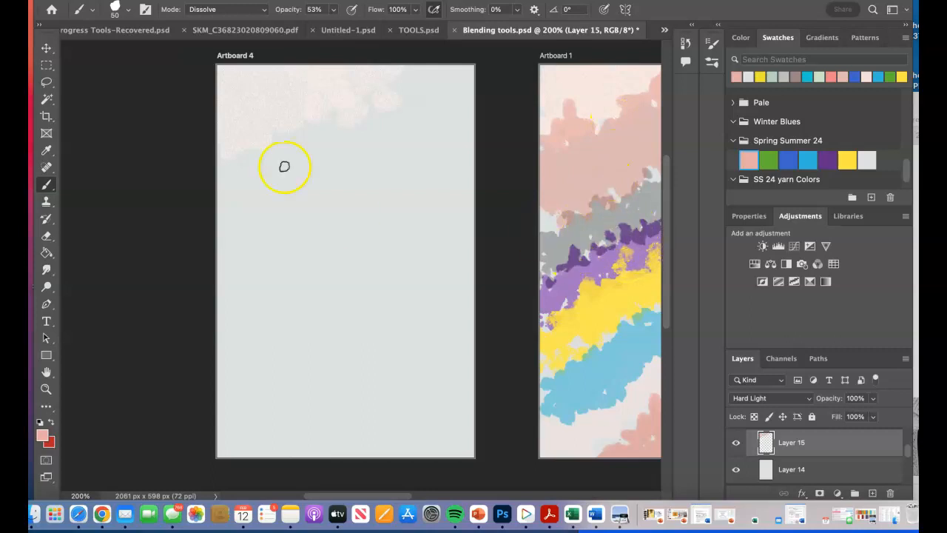
Step: Set the brush to 59% opacity with the 50 px oval tip enlarged to 84 px, using the purple Spring Summer 24 swatch
left_click(334, 10)
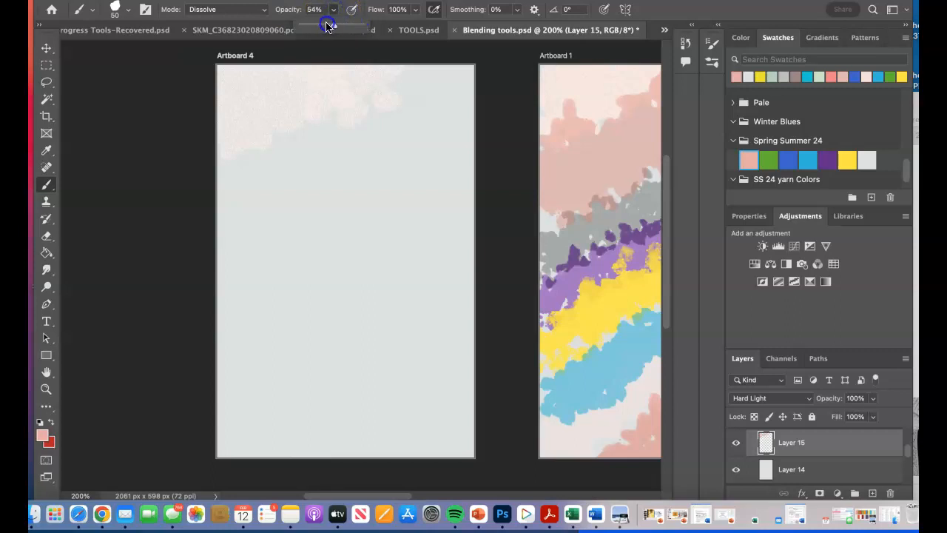
left_click_drag(337, 26, 339, 26)
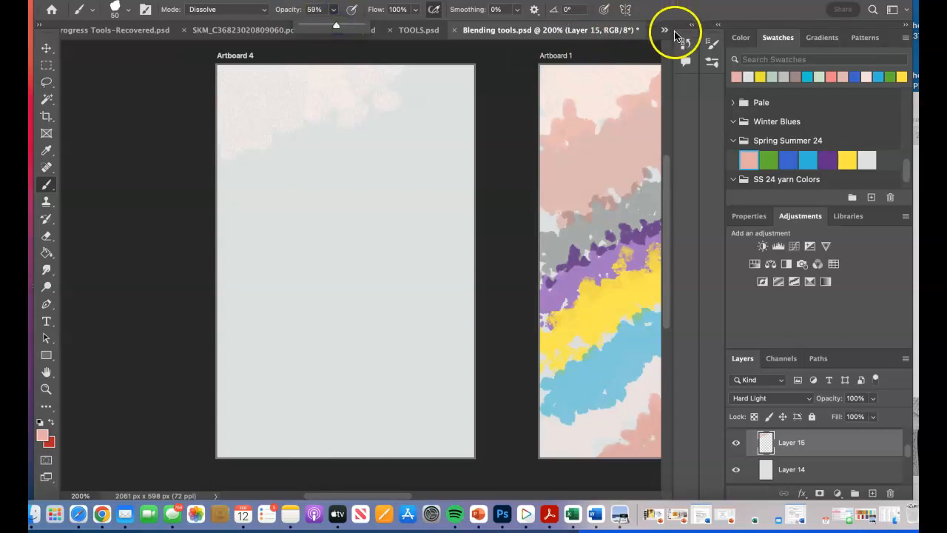
left_click(712, 47)
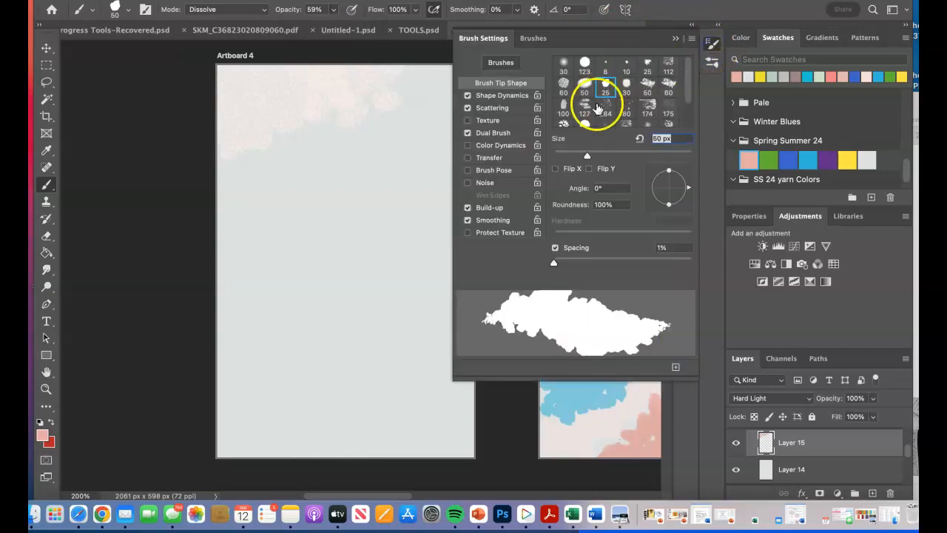
left_click(585, 86)
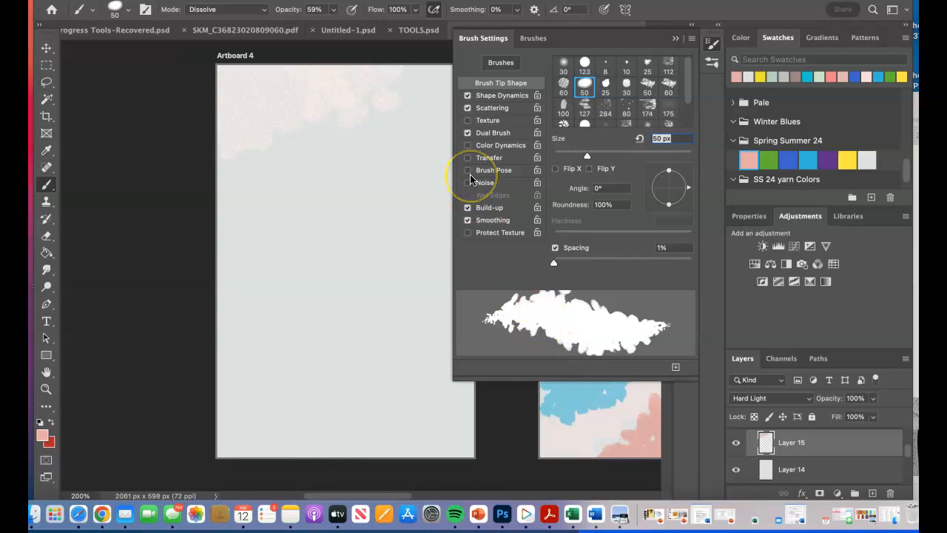
mouse_move(588, 153)
left_mouse_down()
mouse_move(571, 157)
mouse_move(611, 155)
left_mouse_up()
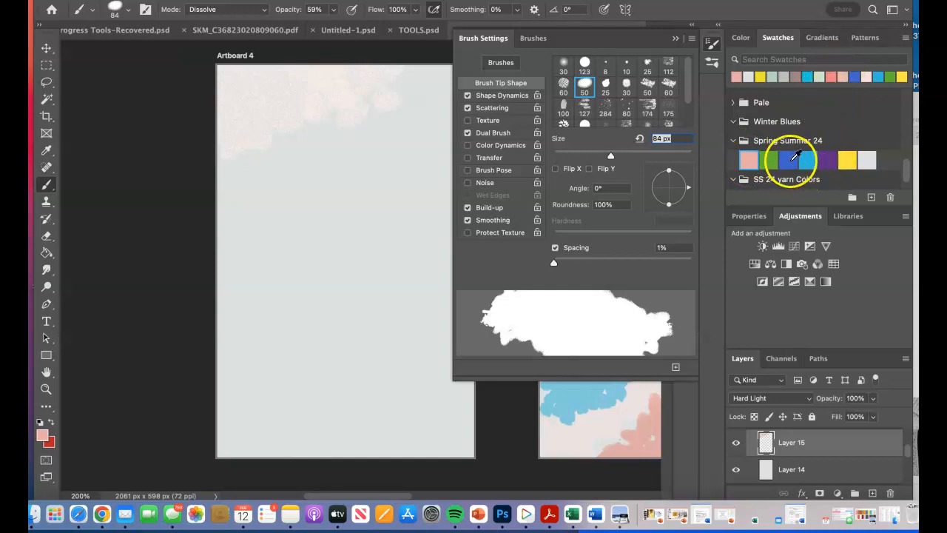
left_click(829, 159)
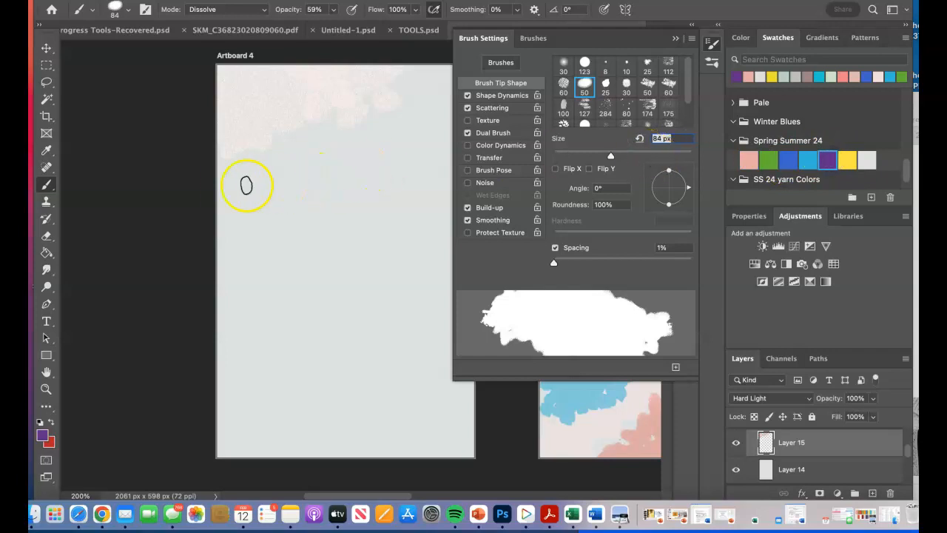
Step: Try a purple Dissolve brush stroke on Artboard 4 below the pink patch, and undo it
left_click_drag(221, 185, 253, 171)
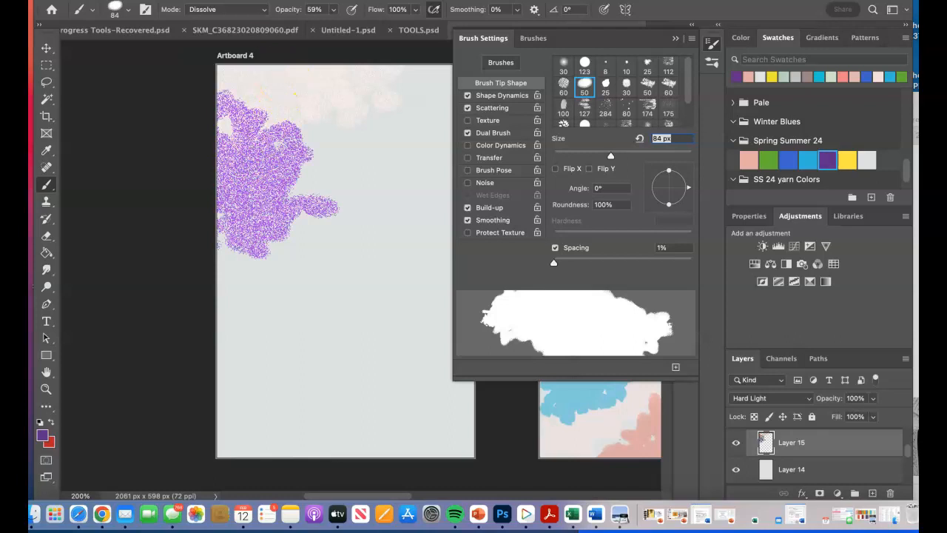
left_click(129, 0)
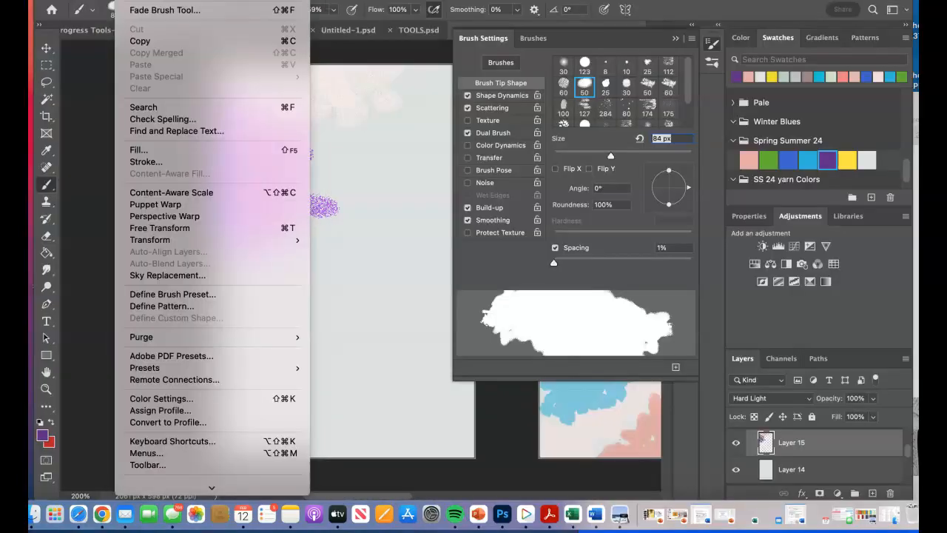
left_click(163, 0)
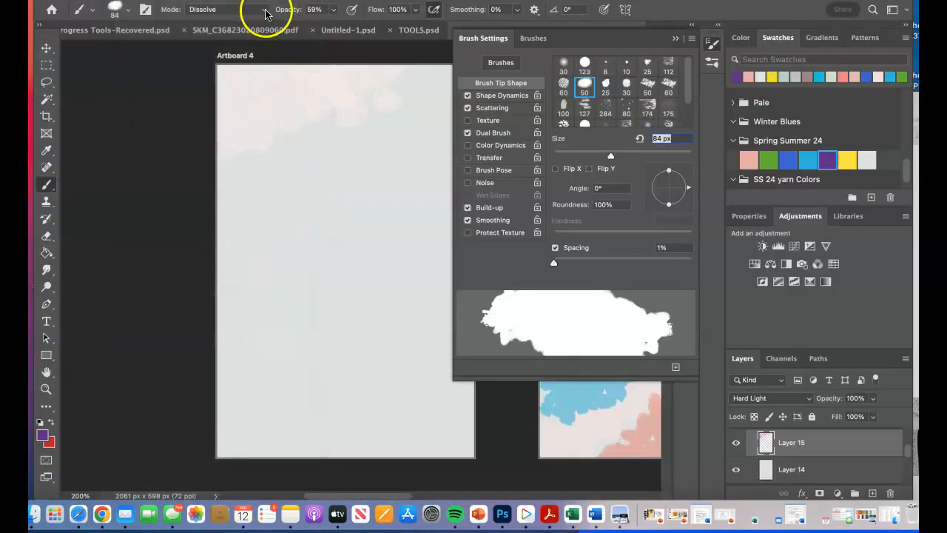
Step: Change the brush's blending mode to Normal and its opacity to 58%
left_click(265, 12)
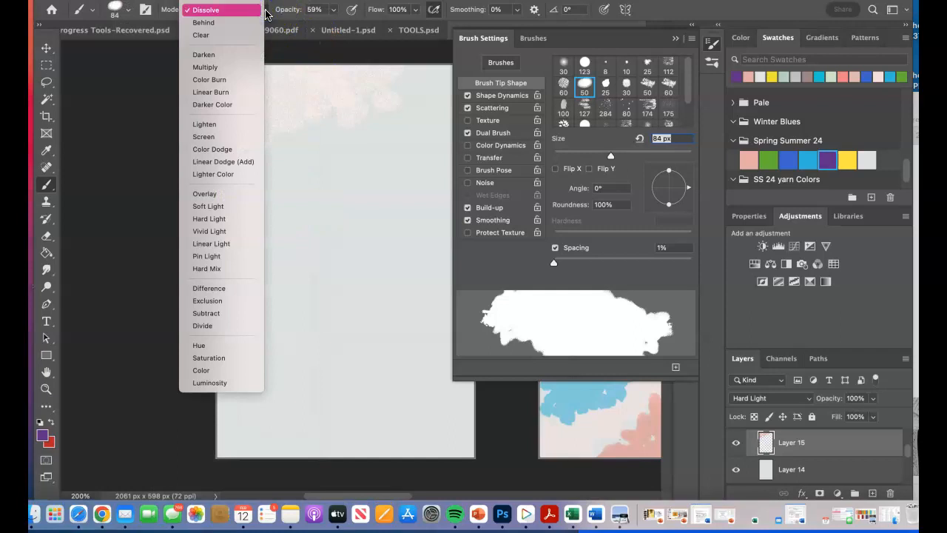
left_click(228, 4)
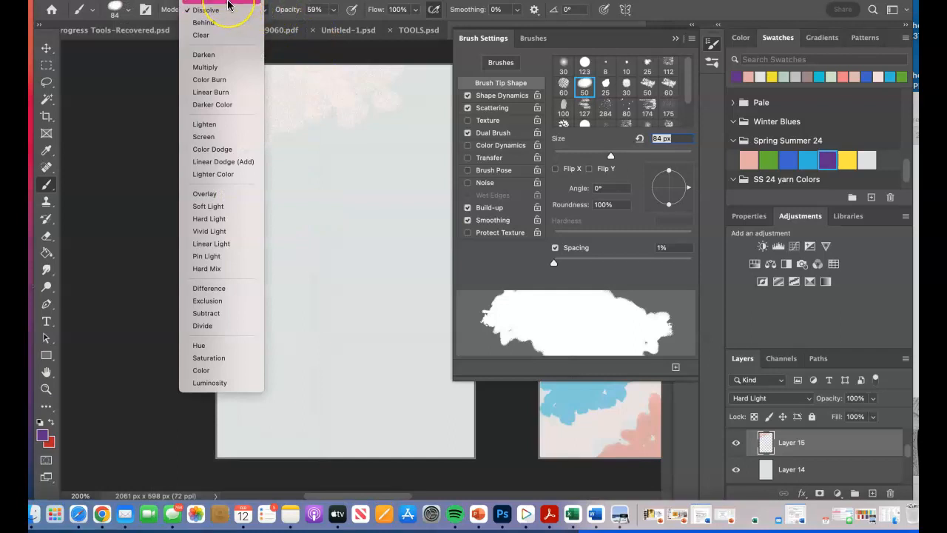
left_click(228, 4)
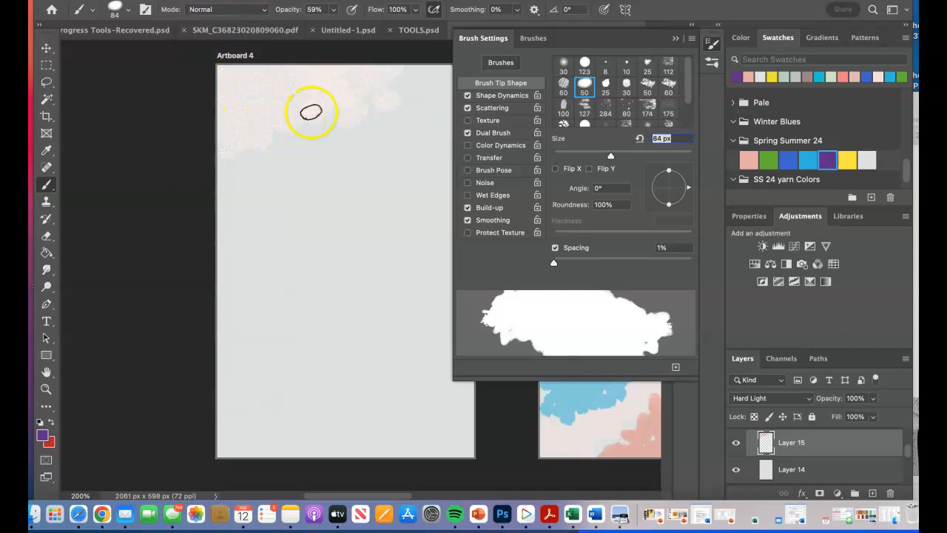
left_click(335, 10)
left_click(332, 24)
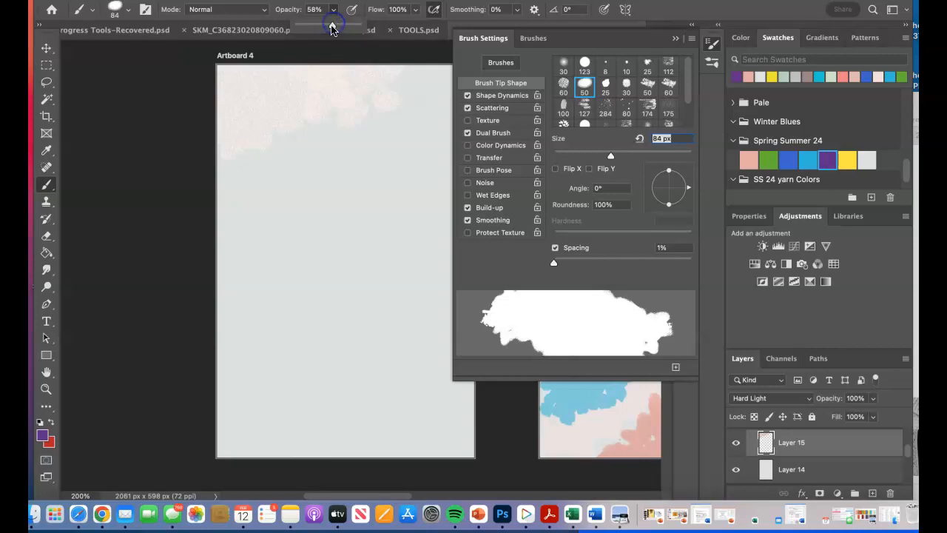
Step: Try a broad diagonal purple stripe over the pink patch with the 84 px brush, and undo it
mouse_move(253, 180)
left_mouse_down()
mouse_move(230, 202)
mouse_move(300, 179)
mouse_move(435, 90)
left_mouse_up()
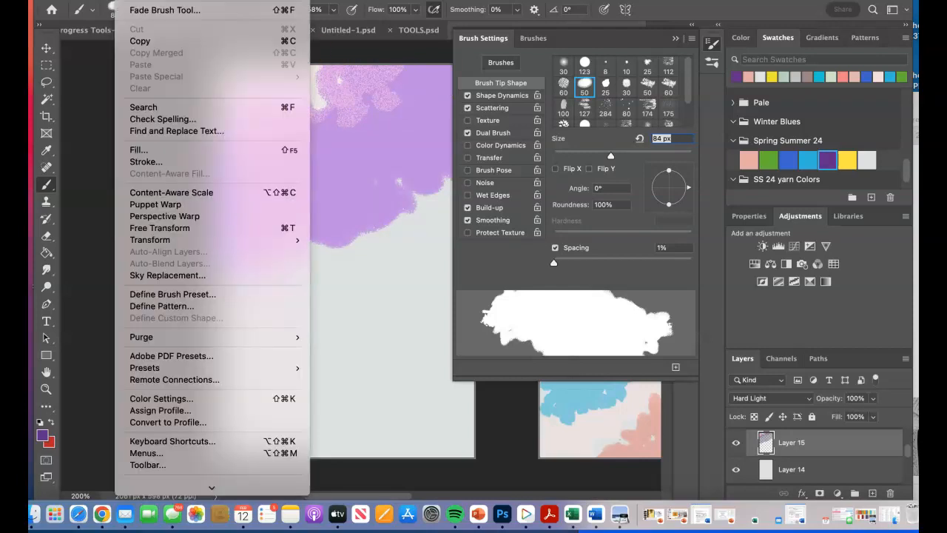
key("super+z")
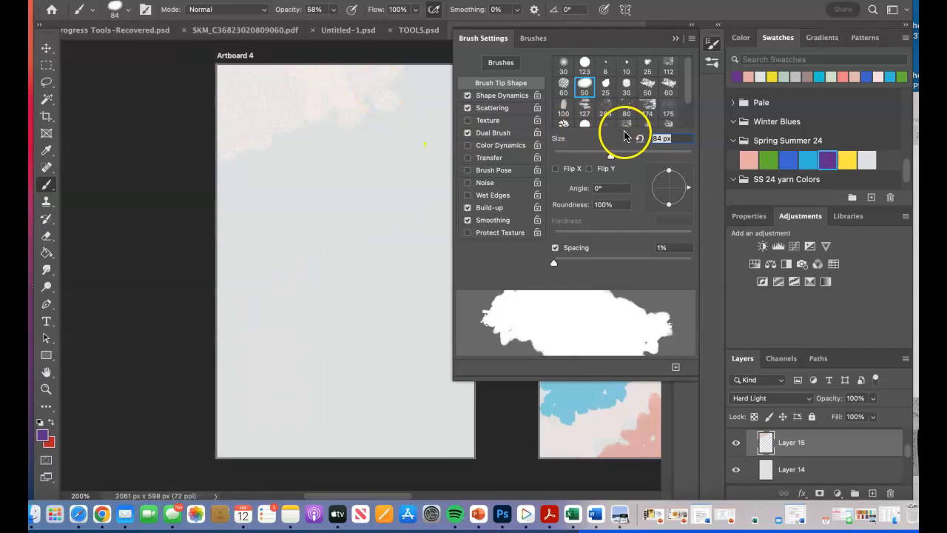
Step: Reduce the brush size to 44 px and paint a diagonal purple stripe along the lower edge of the pink patch
left_click(608, 157)
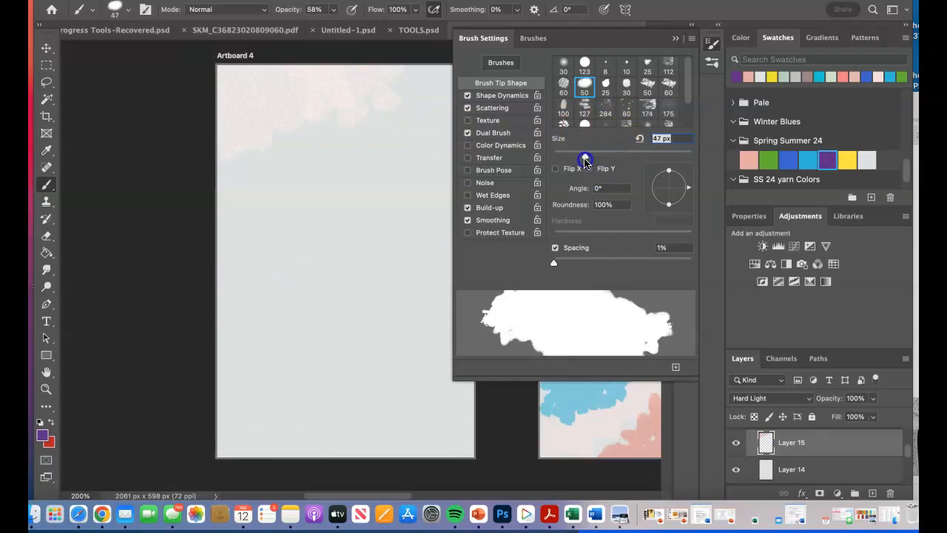
left_click_drag(585, 161, 583, 156)
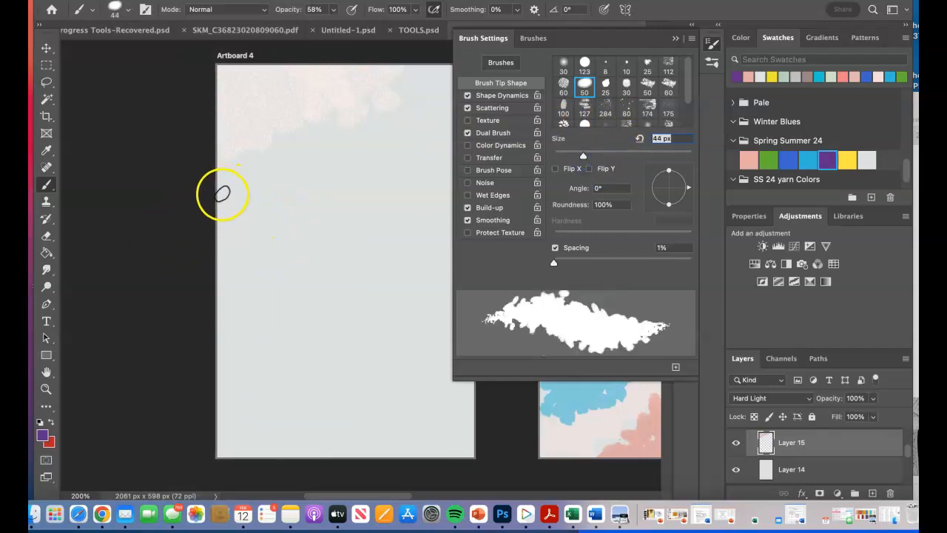
mouse_move(222, 193)
left_mouse_down()
mouse_move(290, 174)
mouse_move(401, 122)
mouse_move(477, 50)
left_mouse_up()
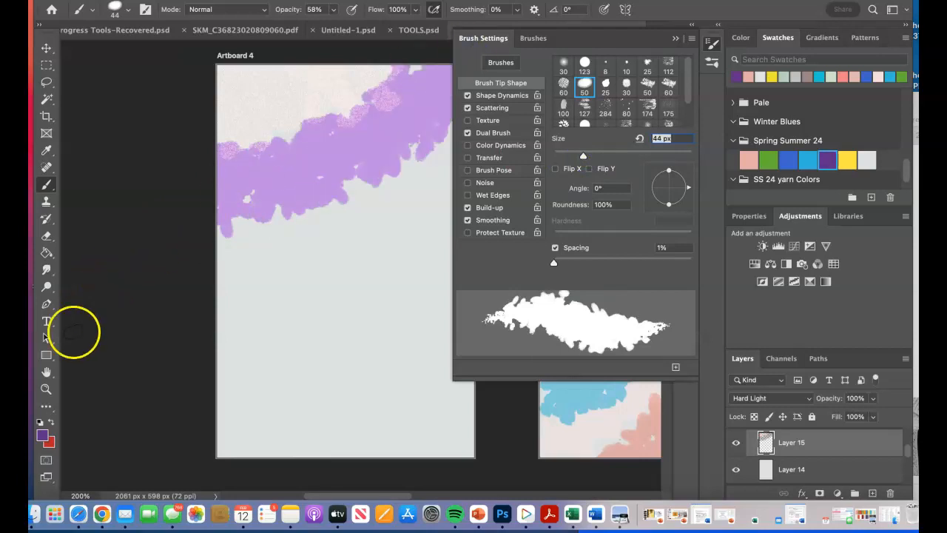
Step: Switch the brush to the 30 px tip with 83% opacity and the Saturation blending mode
left_click(45, 372)
left_click_drag(302, 304, 230, 302)
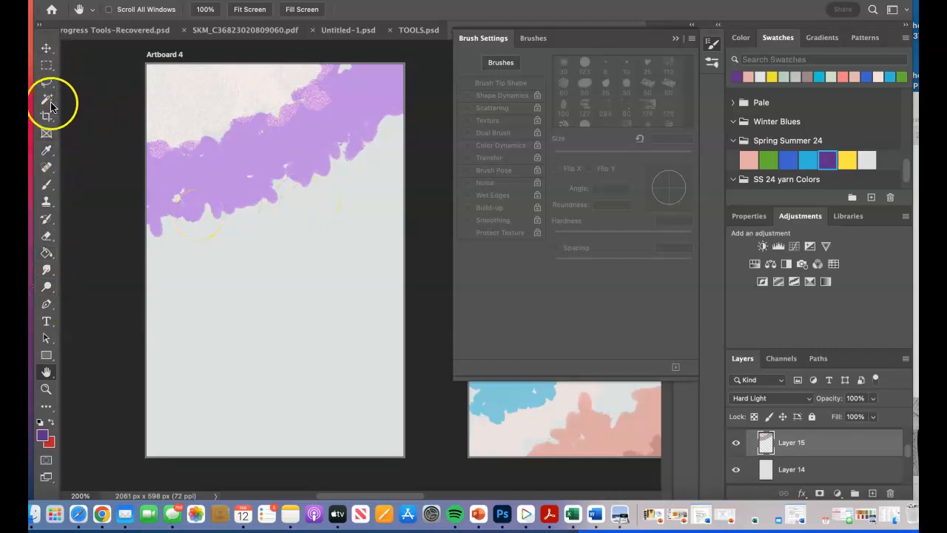
left_click(46, 184)
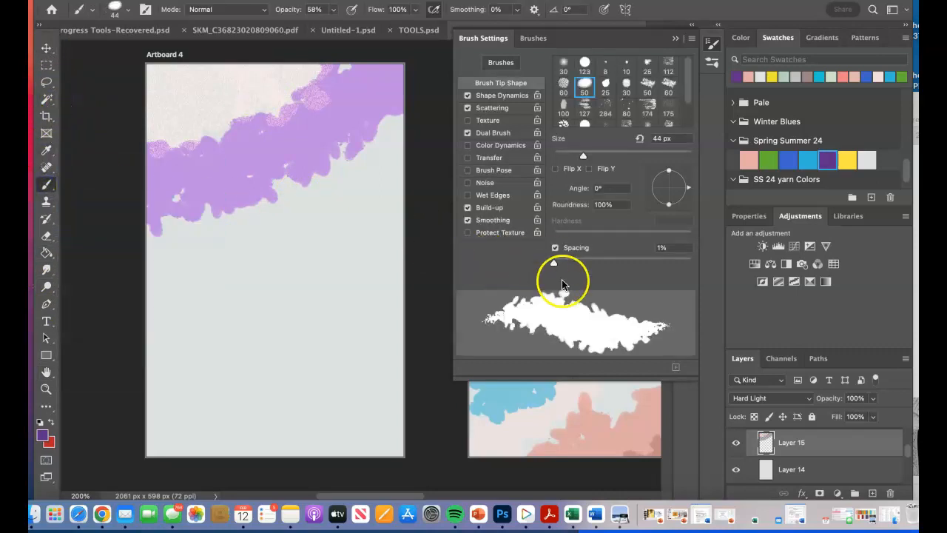
left_click(605, 86)
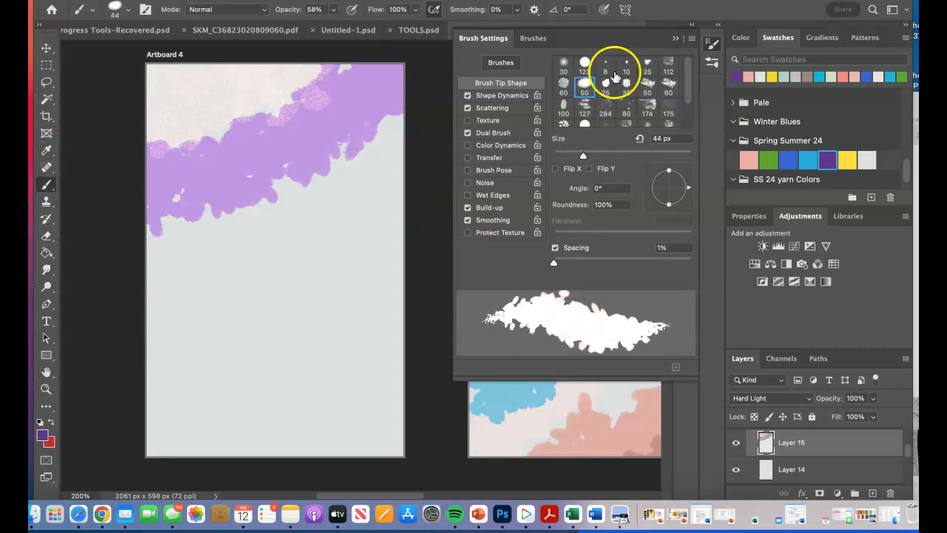
left_click(625, 87)
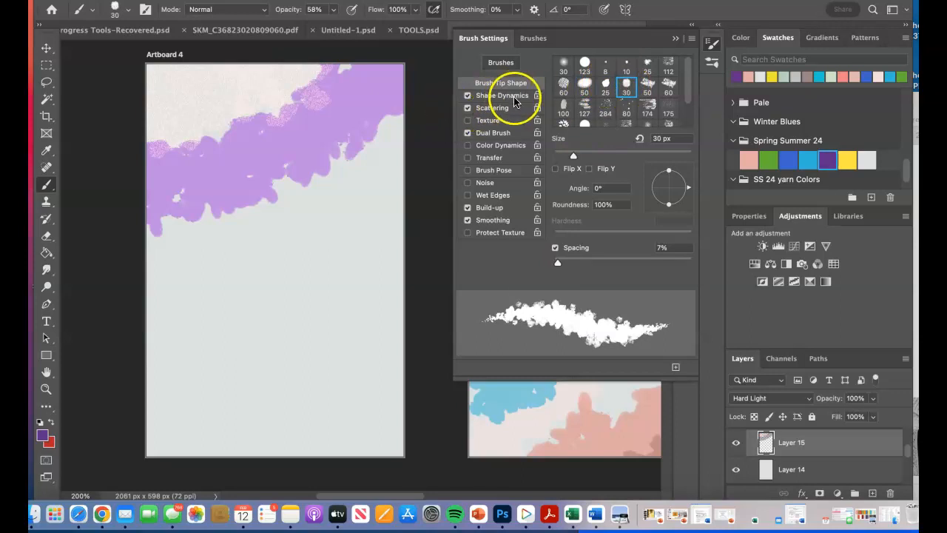
left_click(335, 11)
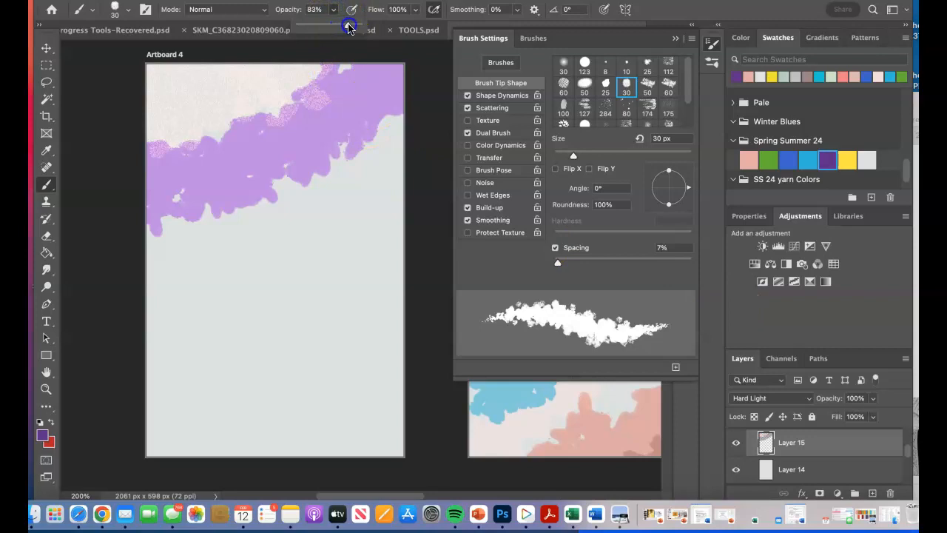
left_click(265, 10)
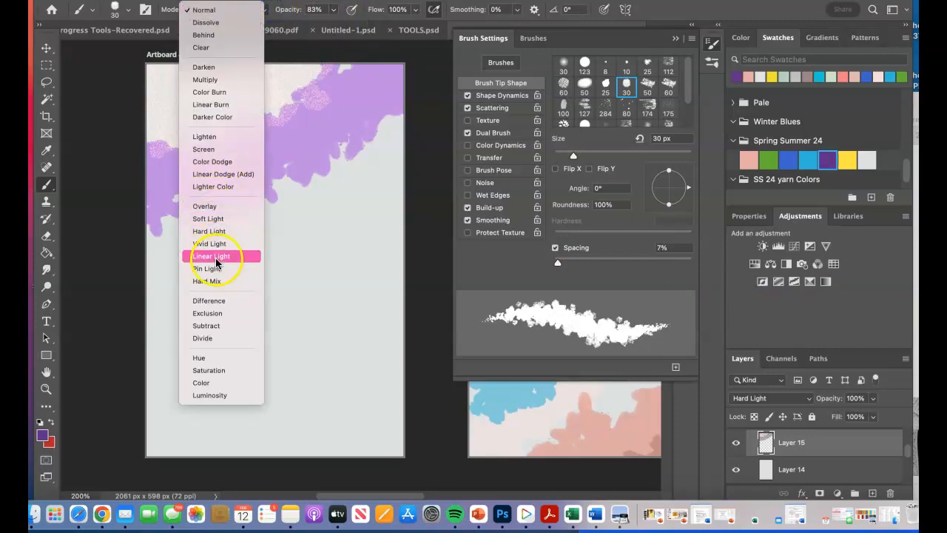
left_click(211, 371)
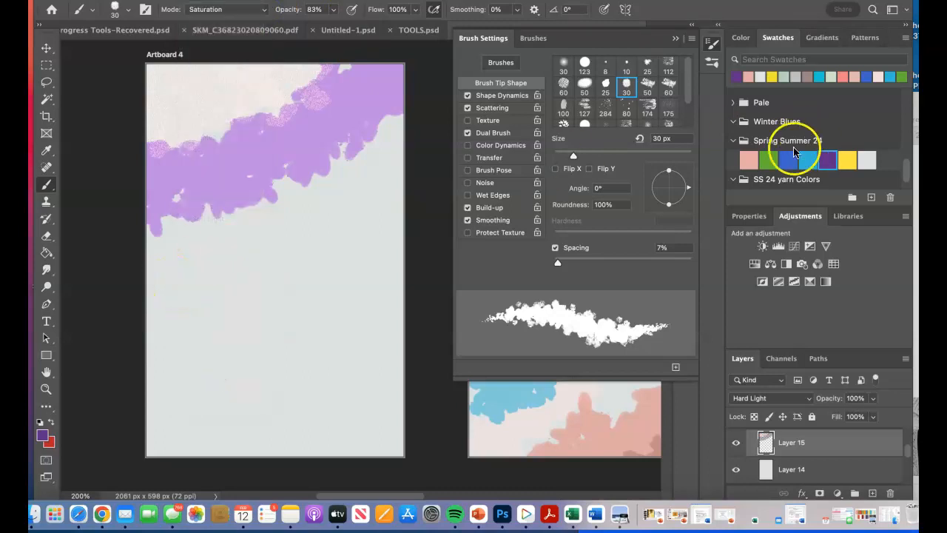
Step: Paint a yellow Spring Summer 24 diagonal stripe along the lower edge of the purple stripe on Artboard 4
left_click(848, 159)
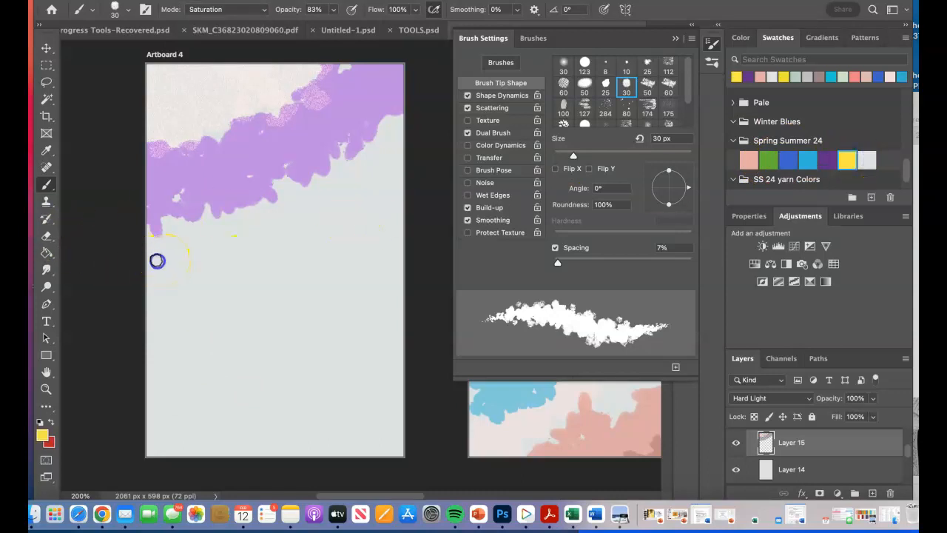
mouse_move(197, 234)
left_mouse_down()
mouse_move(248, 219)
mouse_move(291, 188)
mouse_move(331, 185)
mouse_move(381, 147)
left_mouse_up()
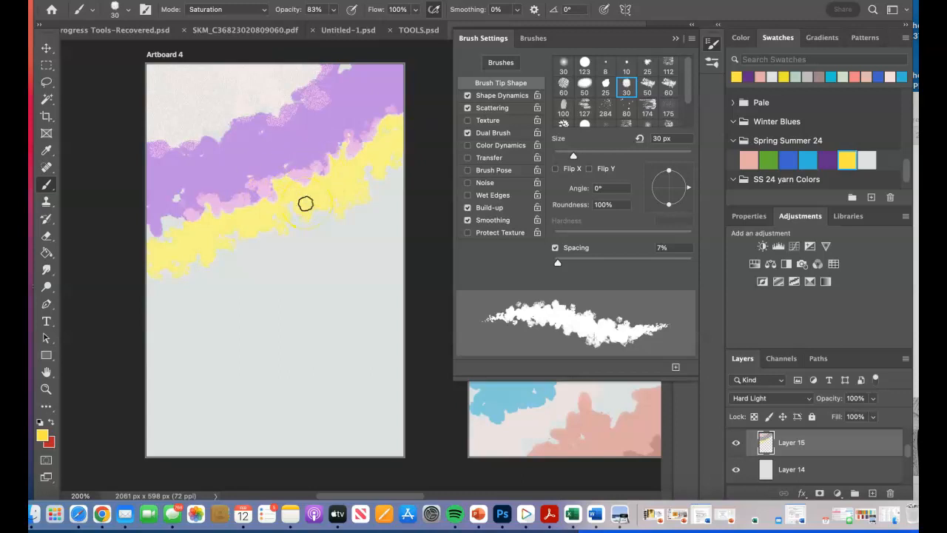
left_click(333, 11)
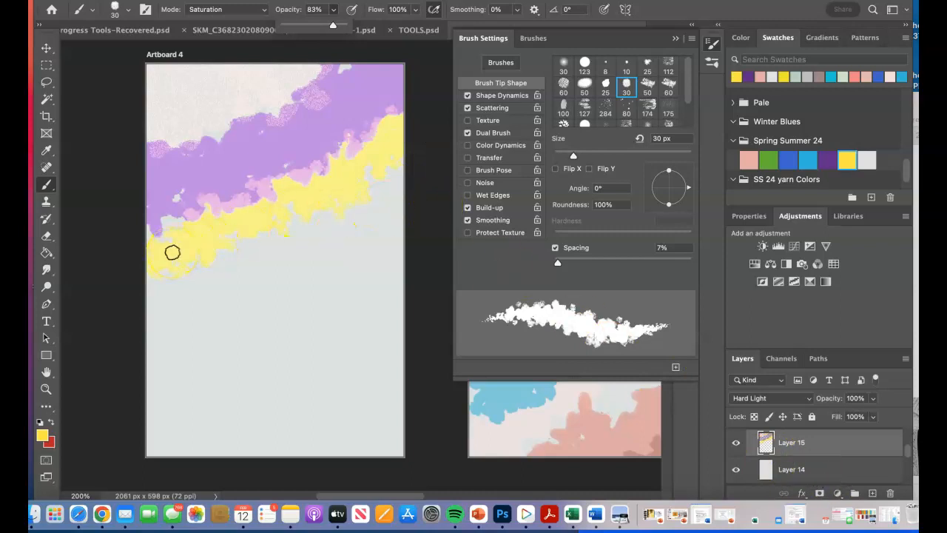
Step: Add a new layer above the yellow stripe's layer and choose the 100 px brush tip
left_click(873, 493)
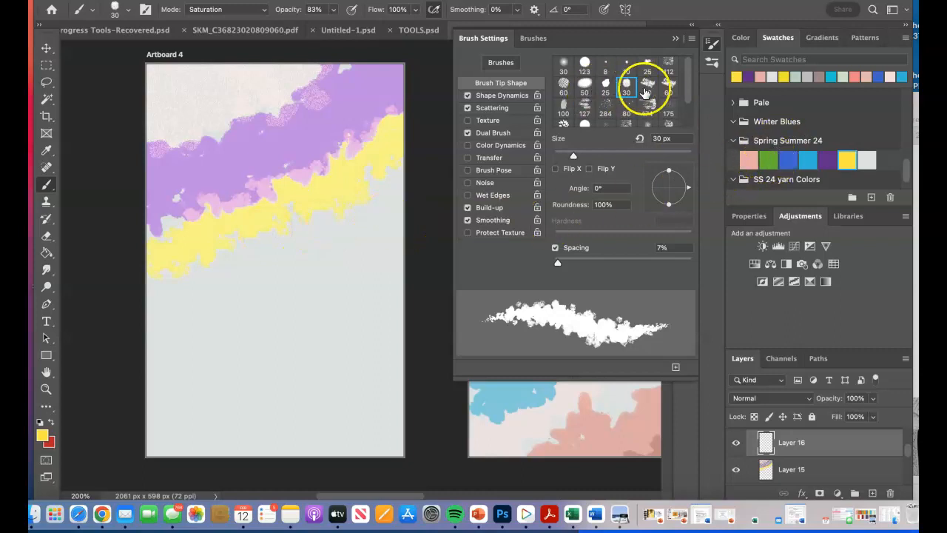
left_click(563, 87)
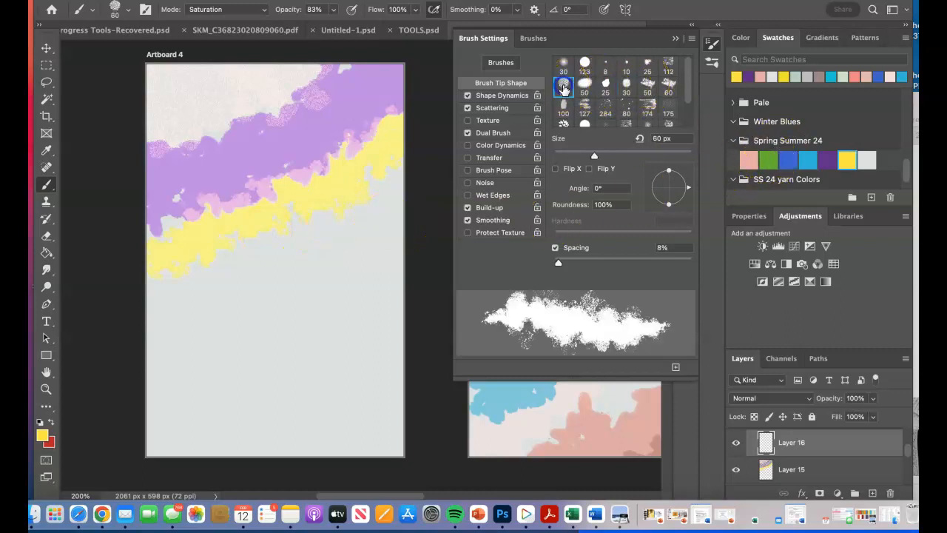
left_click(584, 86)
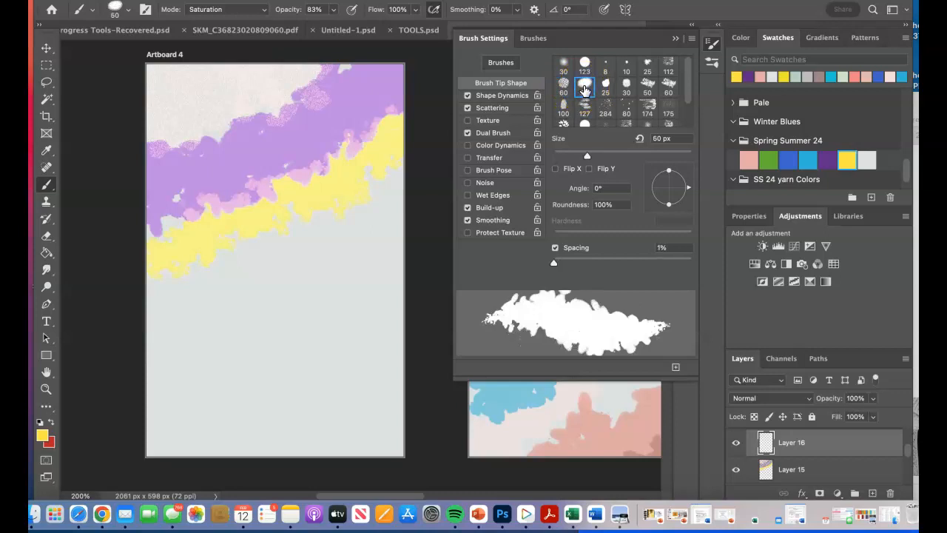
left_click(585, 105)
left_click(566, 108)
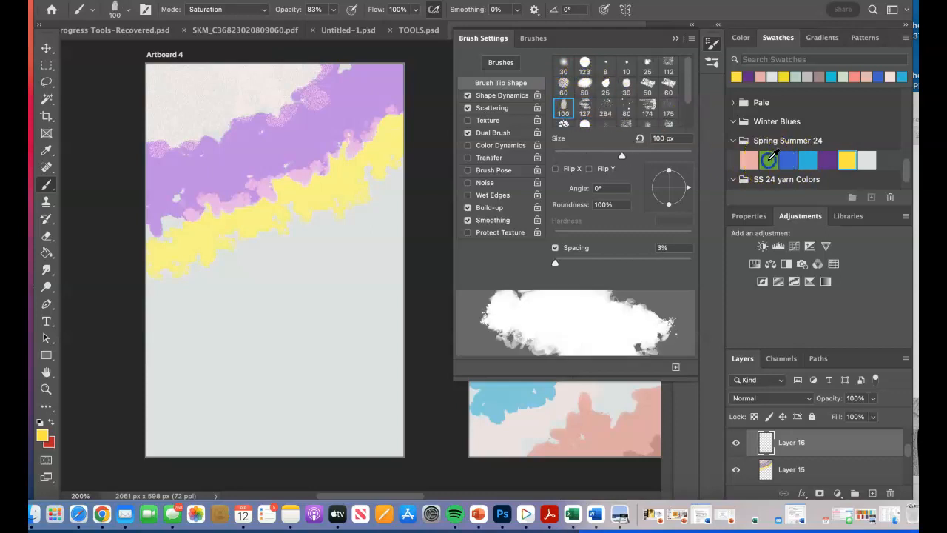
Step: Paint a wide green diagonal stripe below and overlapping the yellow one, with the brush at 56 px in Luminosity mode
left_click(768, 158)
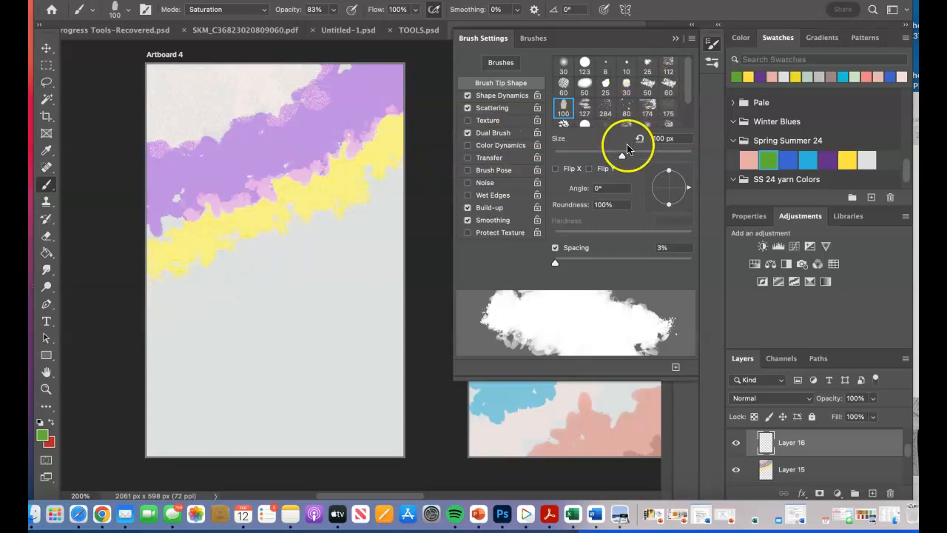
left_click_drag(623, 155, 597, 155)
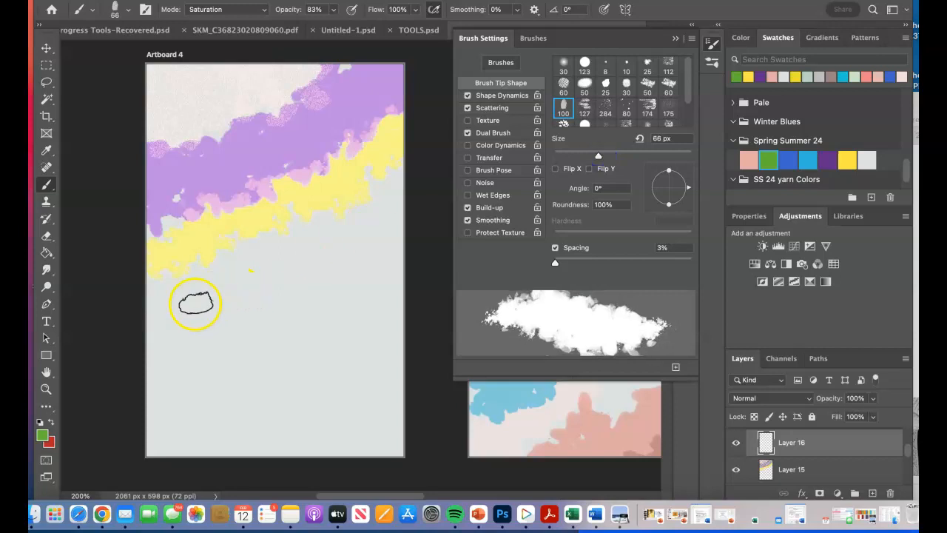
left_click_drag(596, 155, 592, 157)
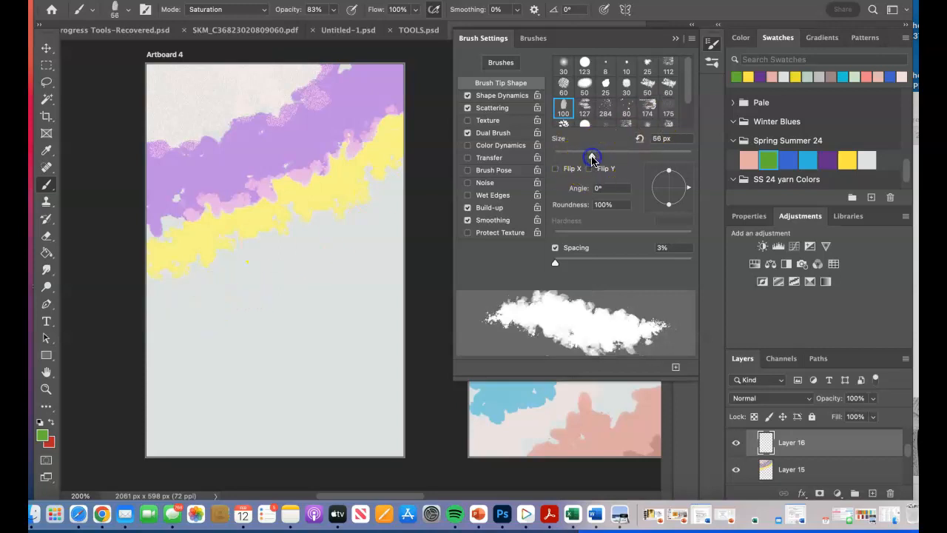
left_click(263, 11)
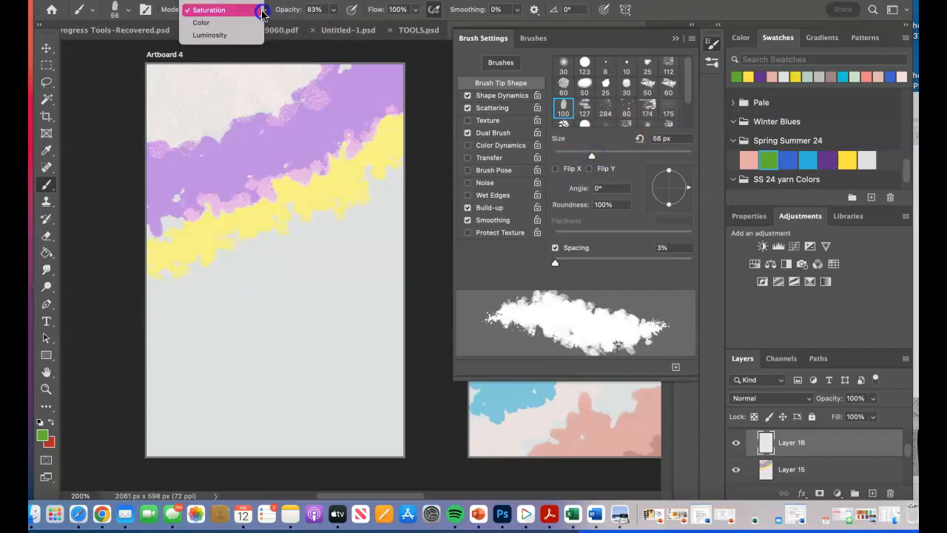
left_click(225, 38)
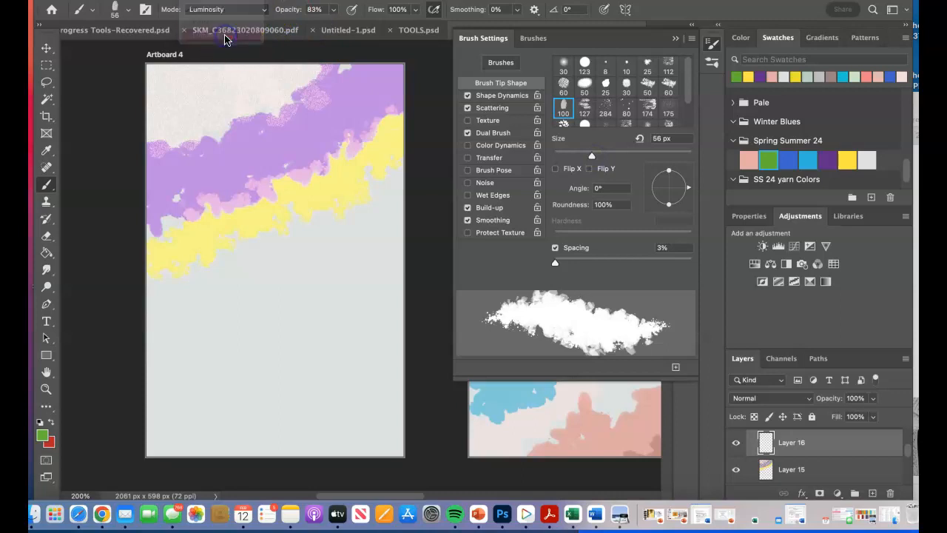
mouse_move(158, 302)
left_mouse_down()
mouse_move(212, 268)
mouse_move(264, 267)
mouse_move(342, 239)
mouse_move(444, 172)
left_mouse_up()
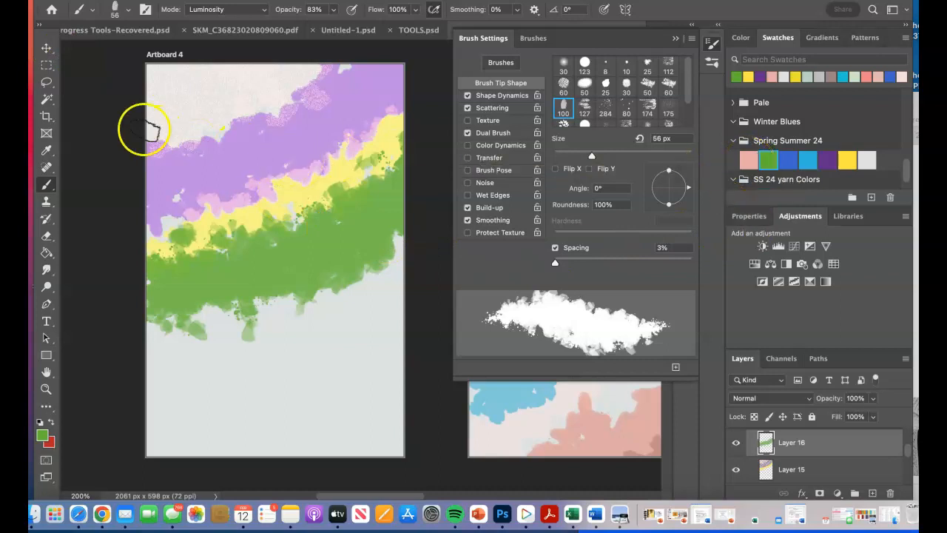
Step: Add another new layer and set the brush to 32 px, Hue mode and 100% opacity
left_click(872, 493)
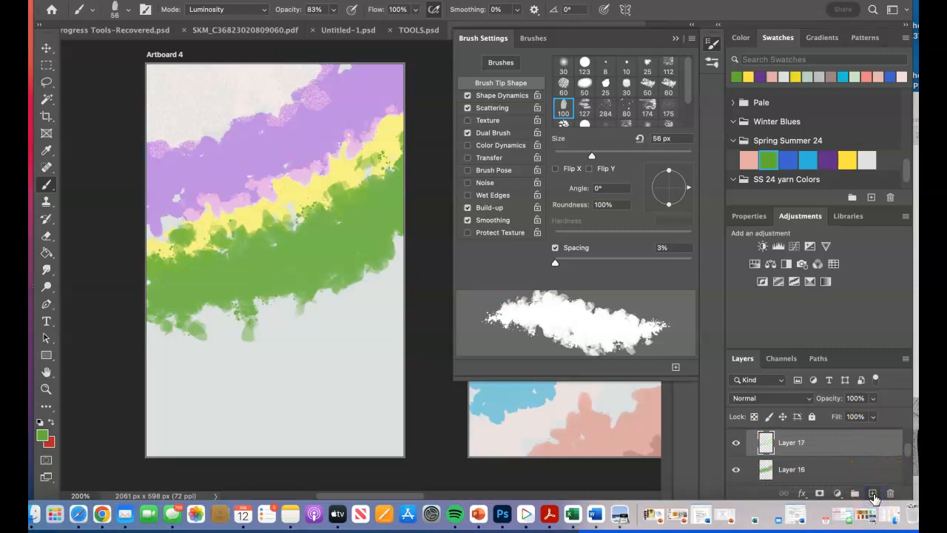
left_click(45, 185)
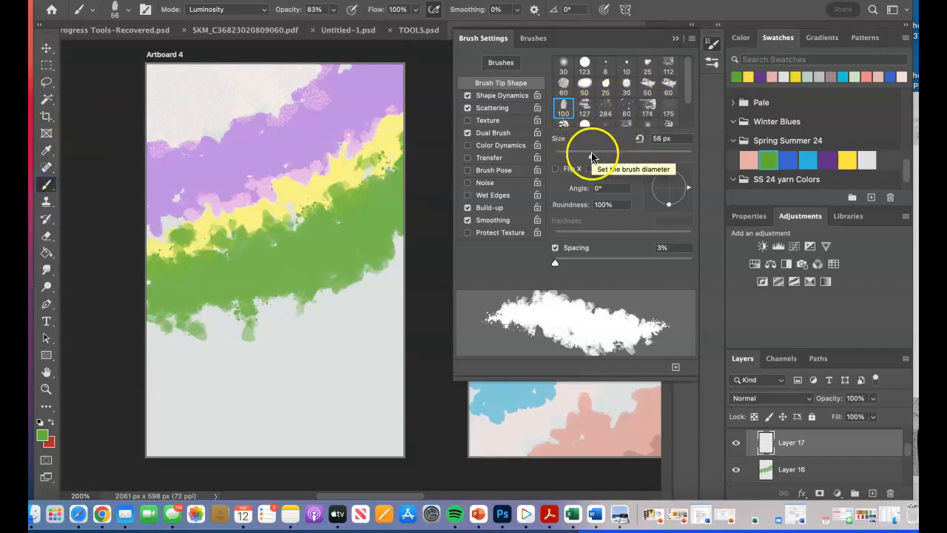
left_click_drag(592, 154, 575, 158)
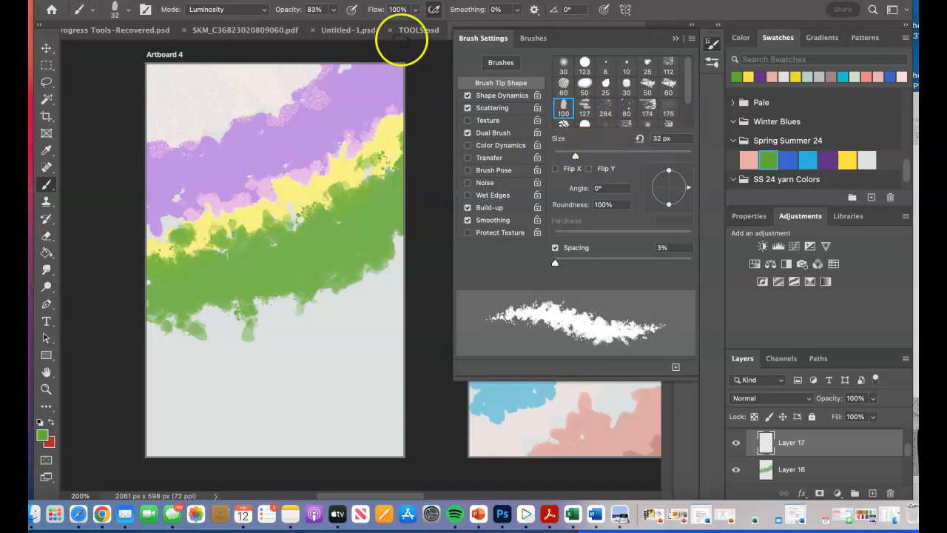
left_click(262, 10)
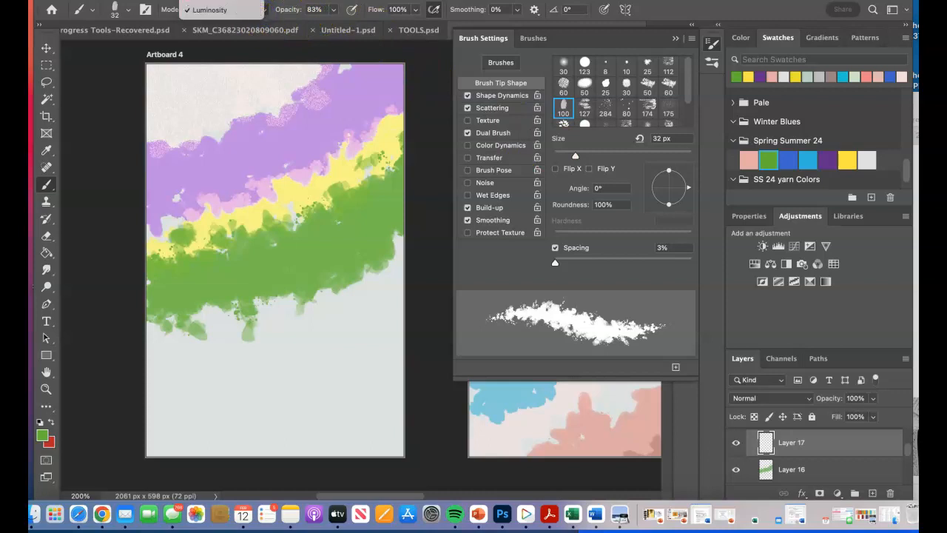
left_click(211, 2)
left_click(333, 9)
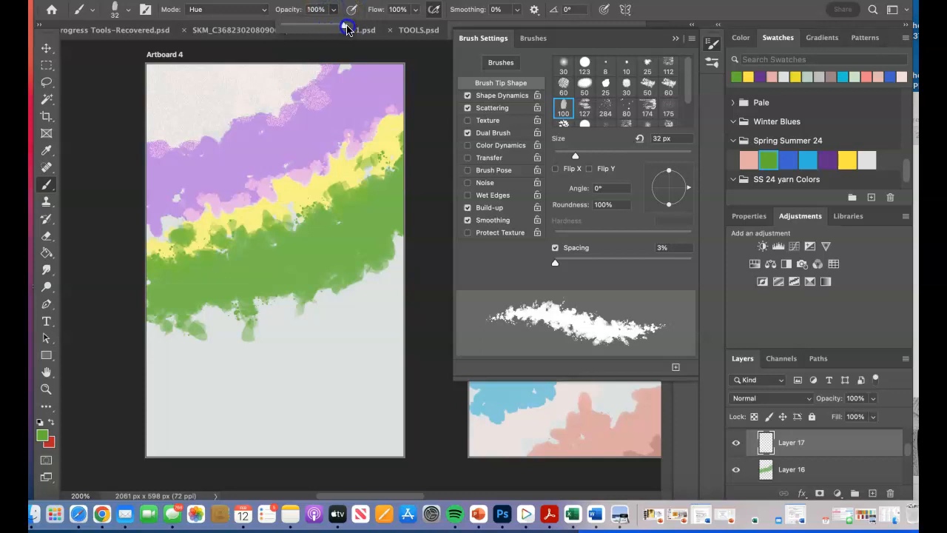
Step: Try a green brush stroke below the green stripe on the new layer, and undo it
left_click(153, 360)
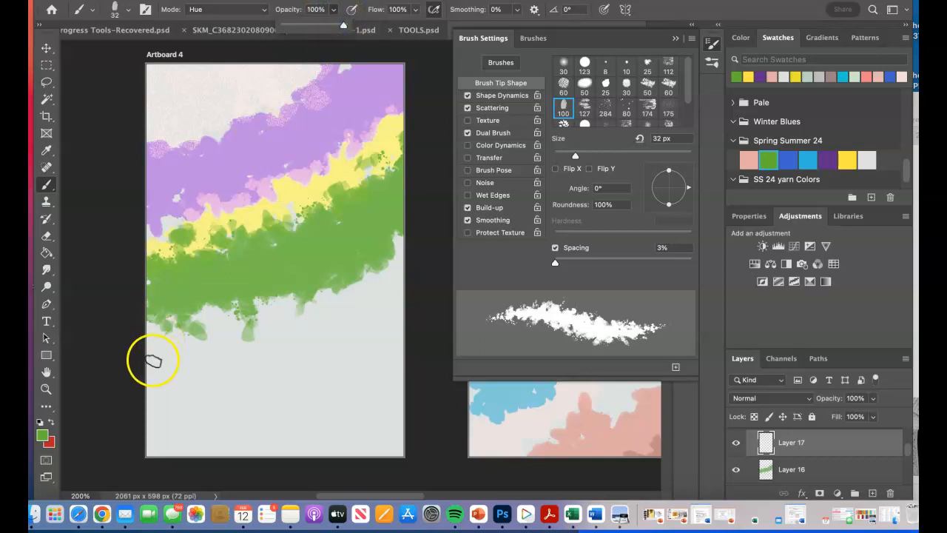
mouse_move(153, 360)
left_mouse_down()
mouse_move(181, 348)
mouse_move(182, 331)
mouse_move(245, 321)
left_mouse_up()
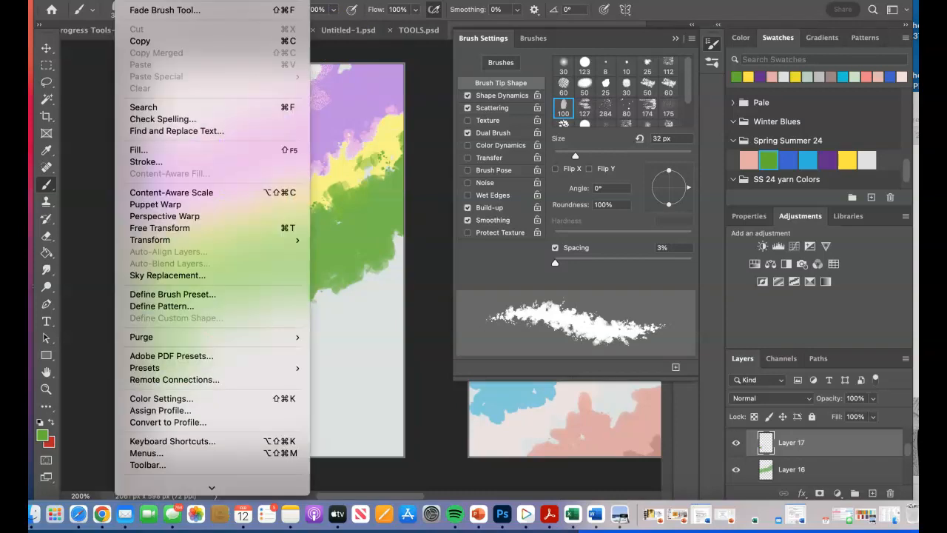
left_click(118, 391)
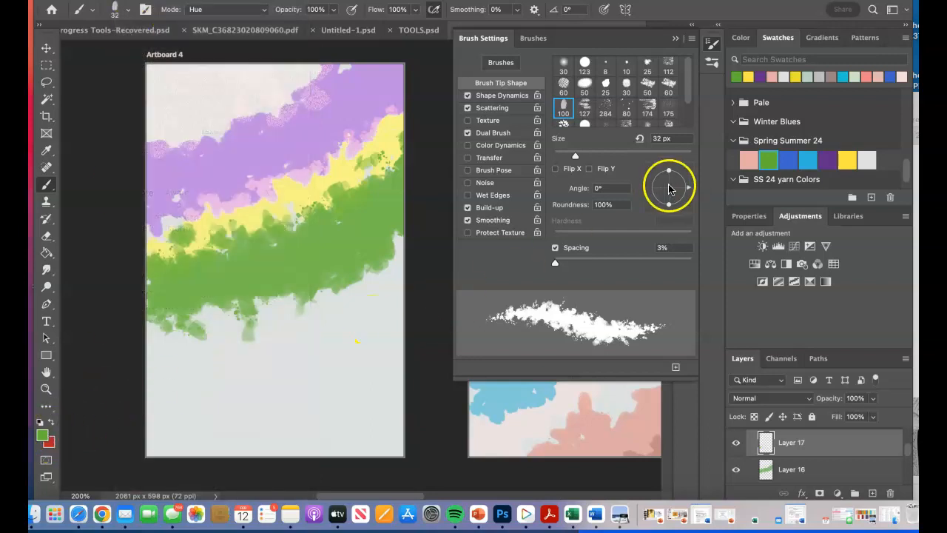
Step: Paint a salmon-pink diagonal stripe below the green one and move it slightly up against the green stripe
left_click(749, 160)
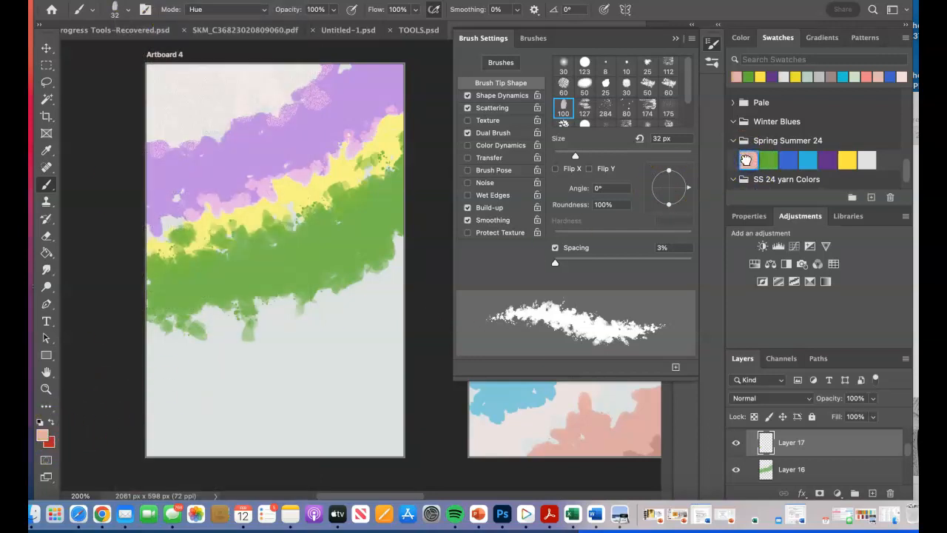
mouse_move(153, 357)
left_mouse_down()
mouse_move(175, 338)
mouse_move(358, 301)
mouse_move(403, 273)
left_mouse_up()
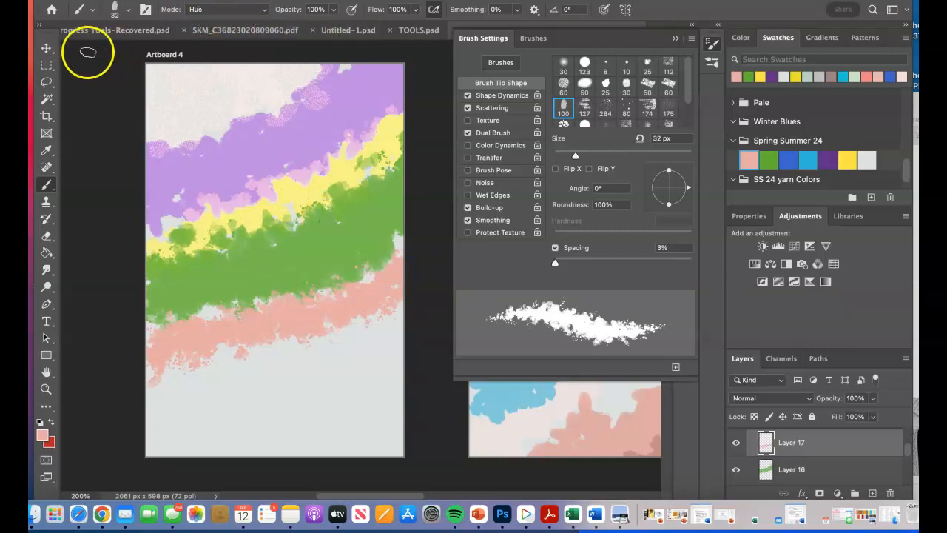
left_click(46, 47)
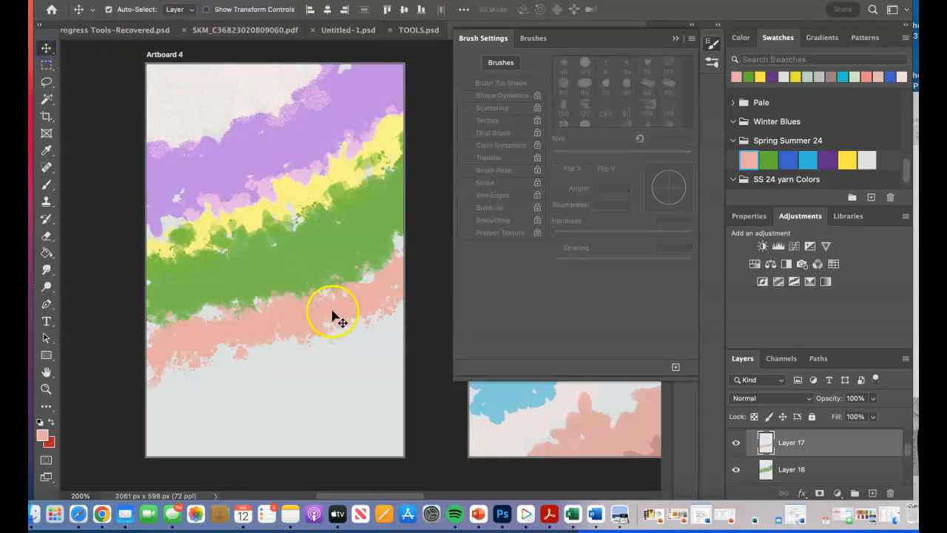
mouse_move(302, 317)
left_mouse_down()
mouse_move(304, 293)
mouse_move(304, 308)
left_mouse_up()
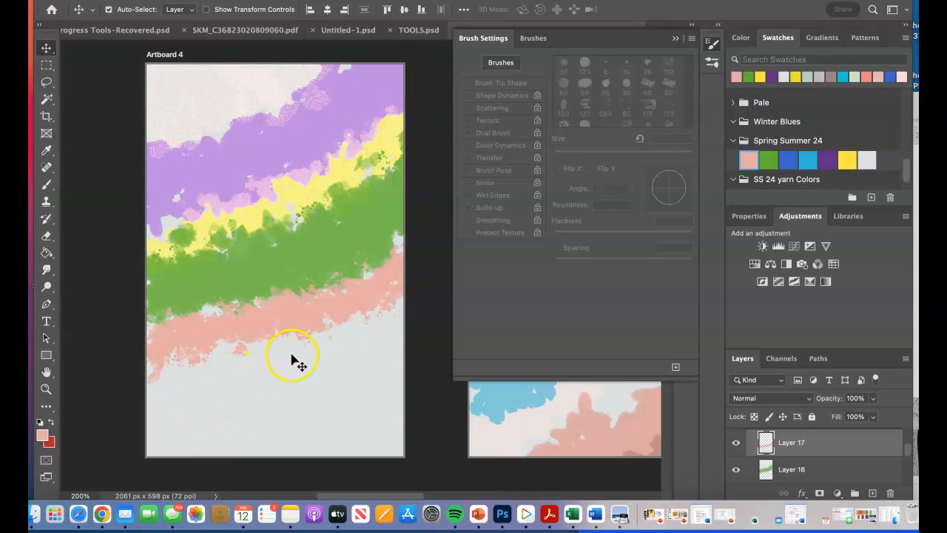
Step: Pick the light grey Spring Summer 24 swatch, darken the foreground colour to #bfc1c1, and add a new layer for it
left_click(669, 136)
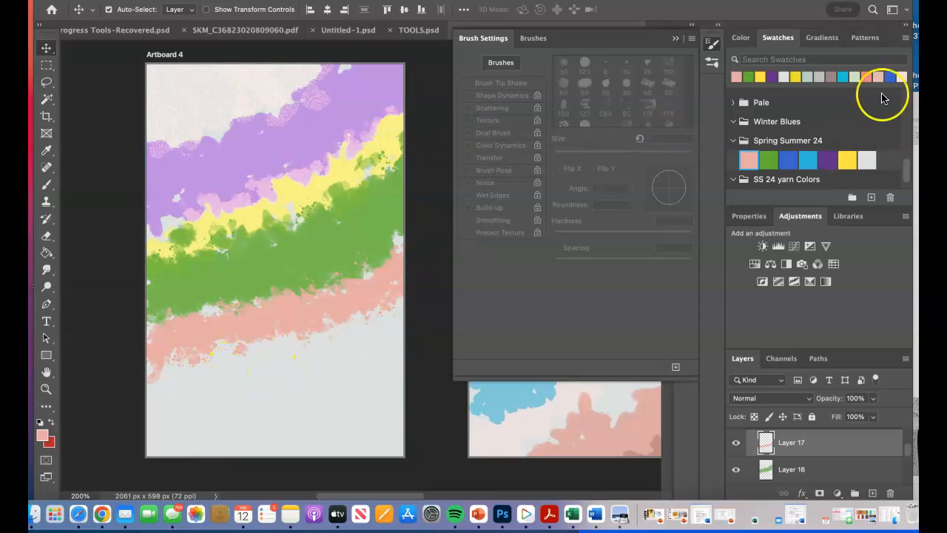
left_click(866, 159)
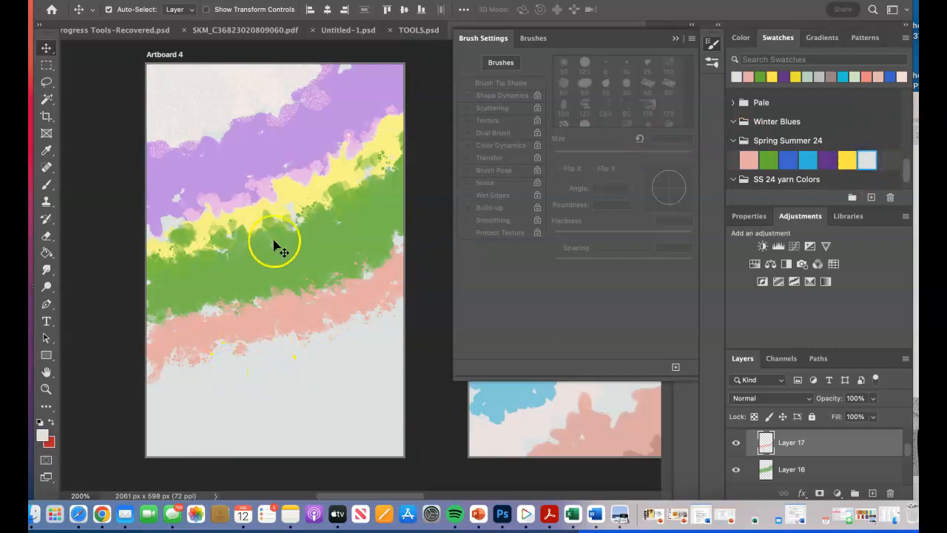
left_click(43, 436)
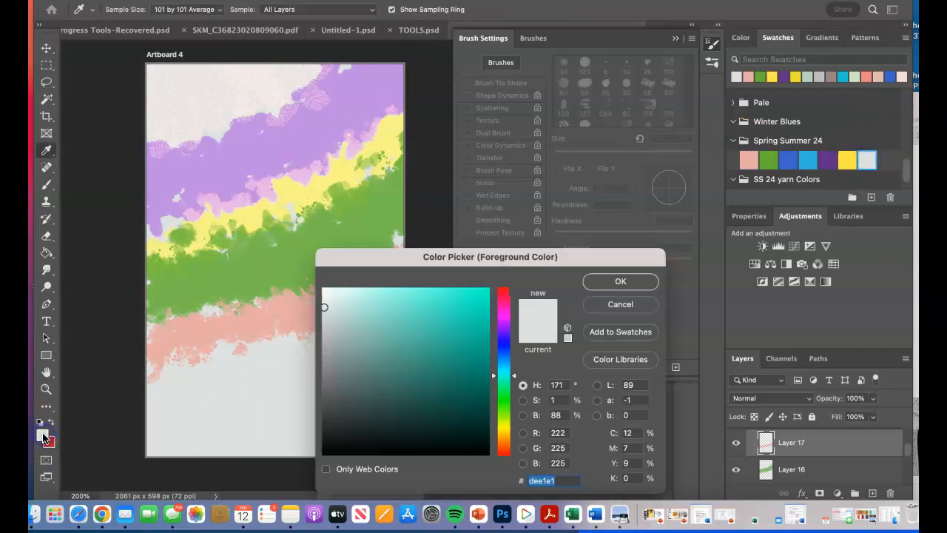
left_click_drag(328, 306, 327, 320)
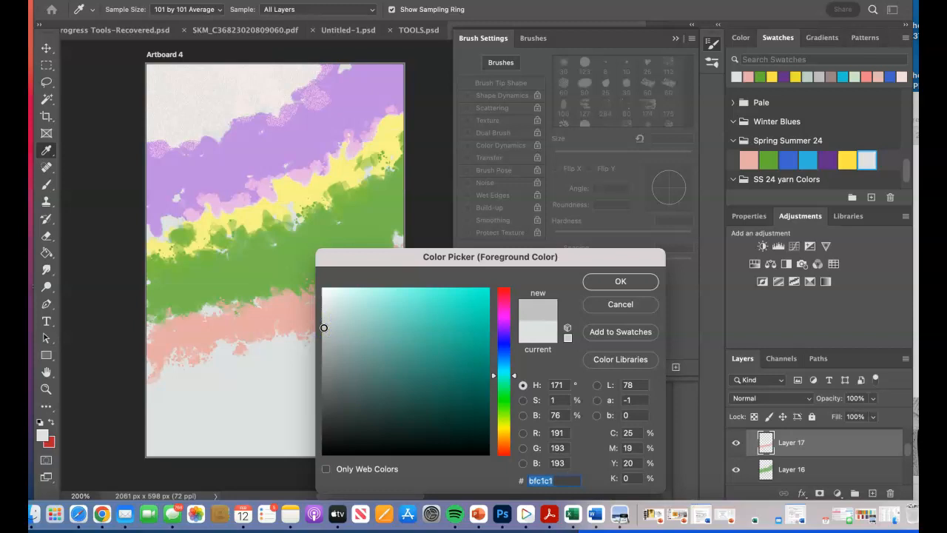
left_click(621, 282)
key("v")
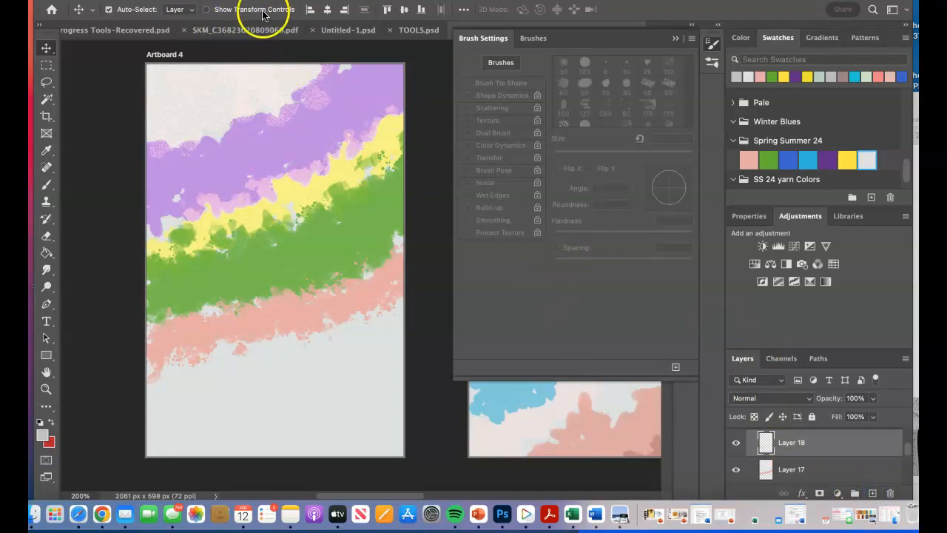
Step: Set up the brush with the 174 textured tip at 40 px and Vivid Light mode
left_click(48, 185)
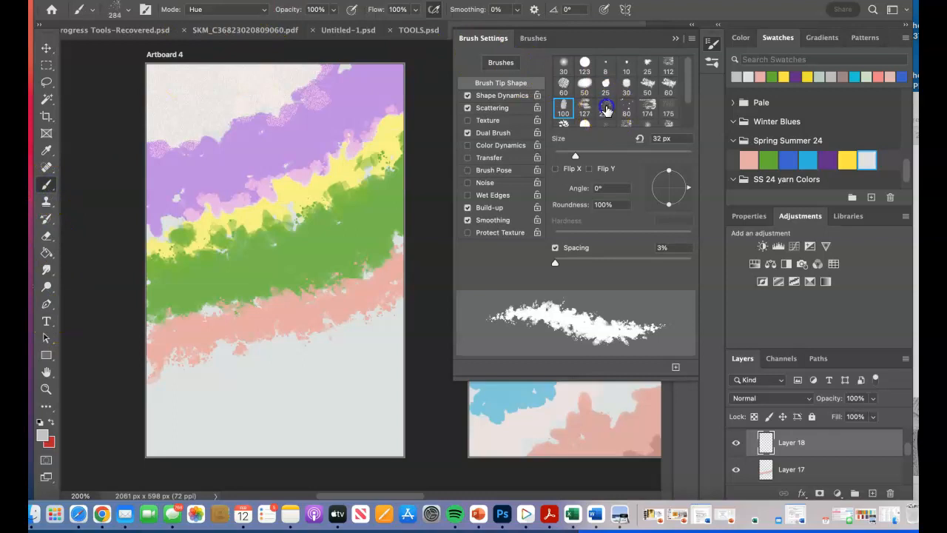
left_click(605, 109)
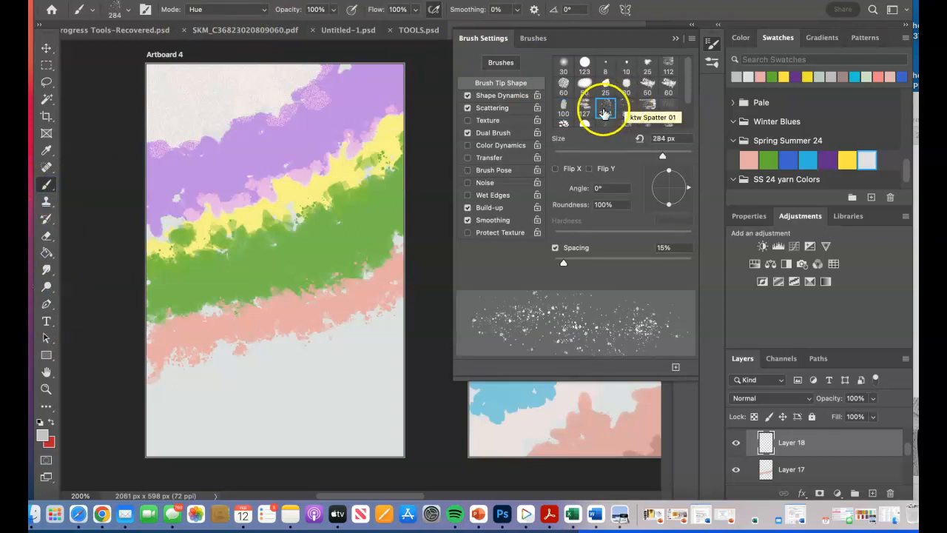
left_click(648, 112)
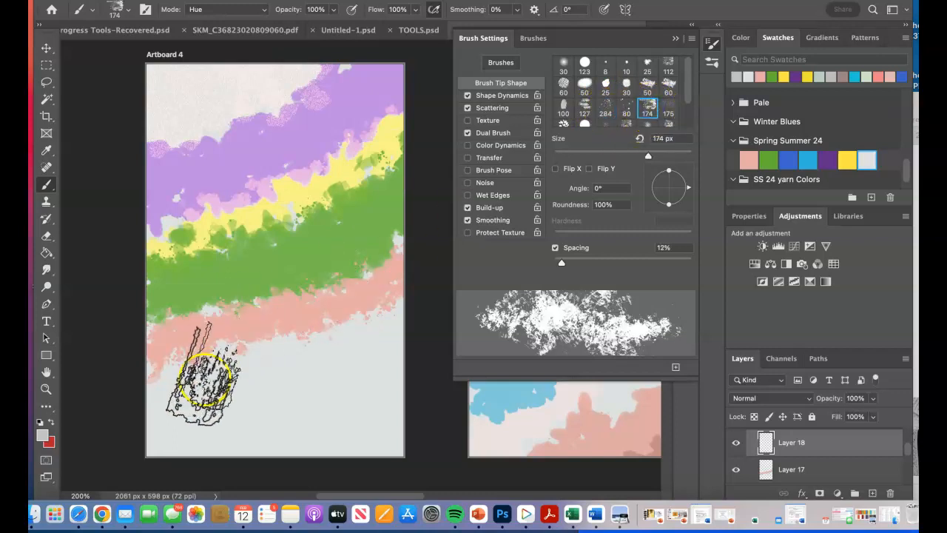
left_click_drag(648, 156, 574, 169)
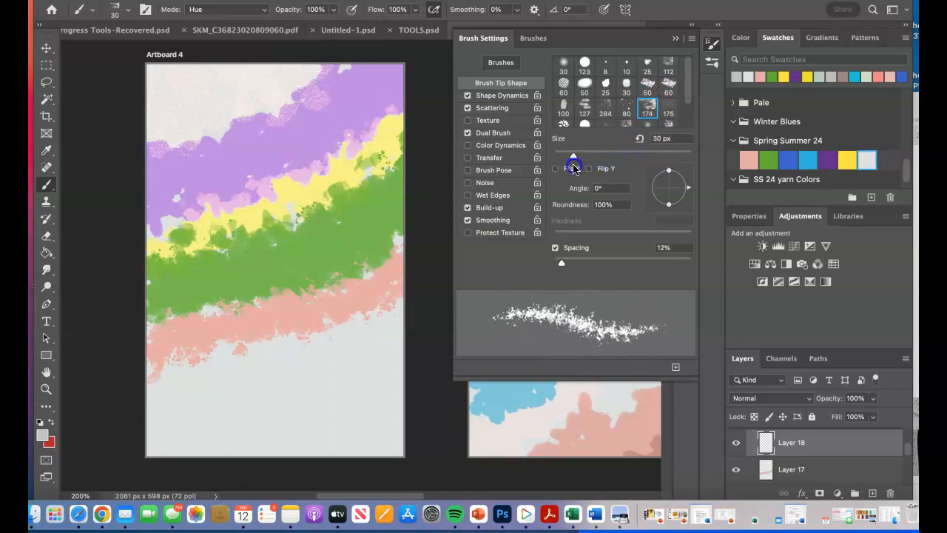
left_click(263, 10)
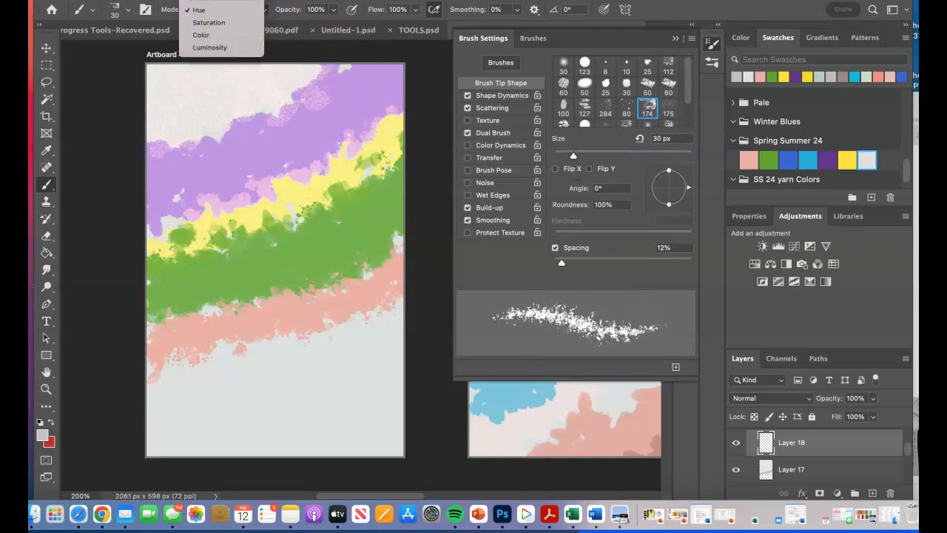
scroll(238, 14, "up", 5)
scroll(238, 15, "up", 4)
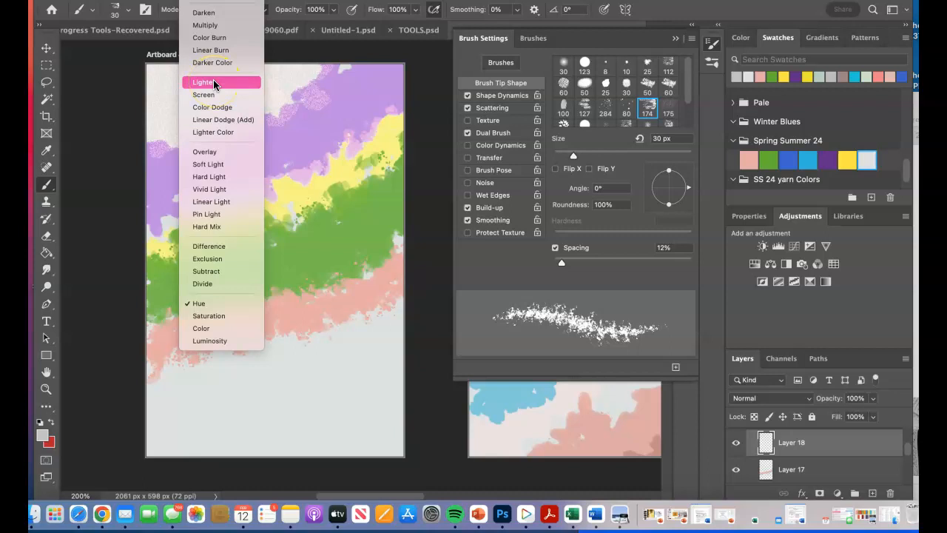
left_click(210, 188)
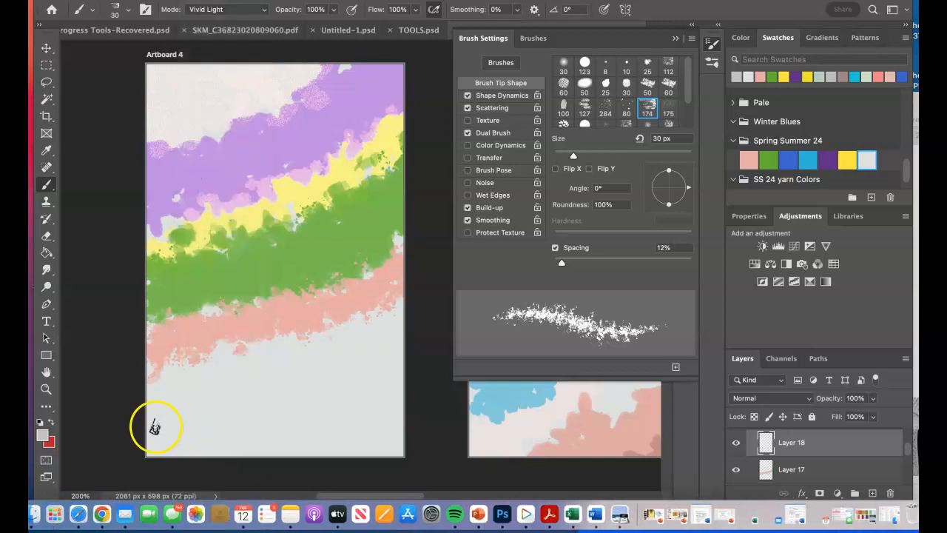
left_click_drag(576, 156, 581, 155)
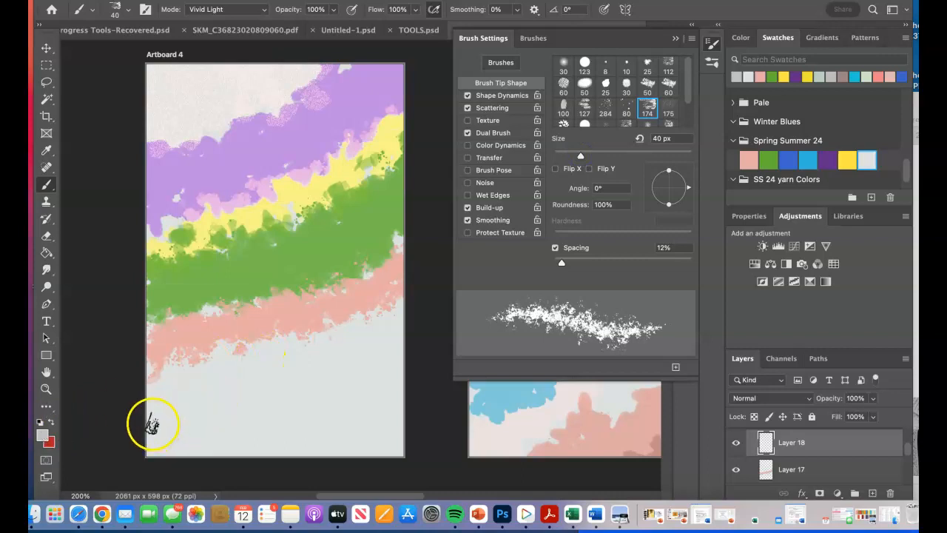
Step: Try a speckled light grey diagonal stripe below the salmon-pink one, shift it slightly, and undo it
mouse_move(158, 420)
left_mouse_down()
mouse_move(190, 397)
mouse_move(266, 383)
mouse_move(377, 333)
left_mouse_up()
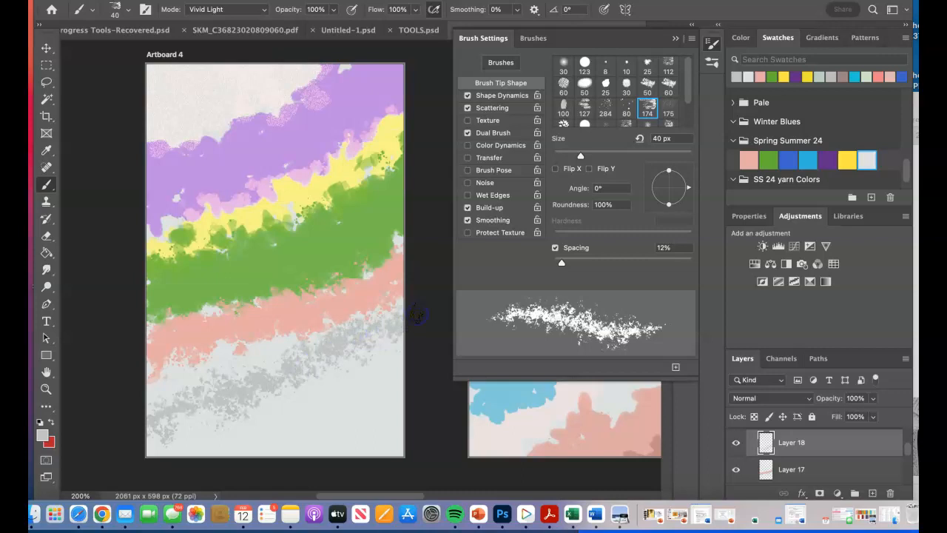
left_click(46, 49)
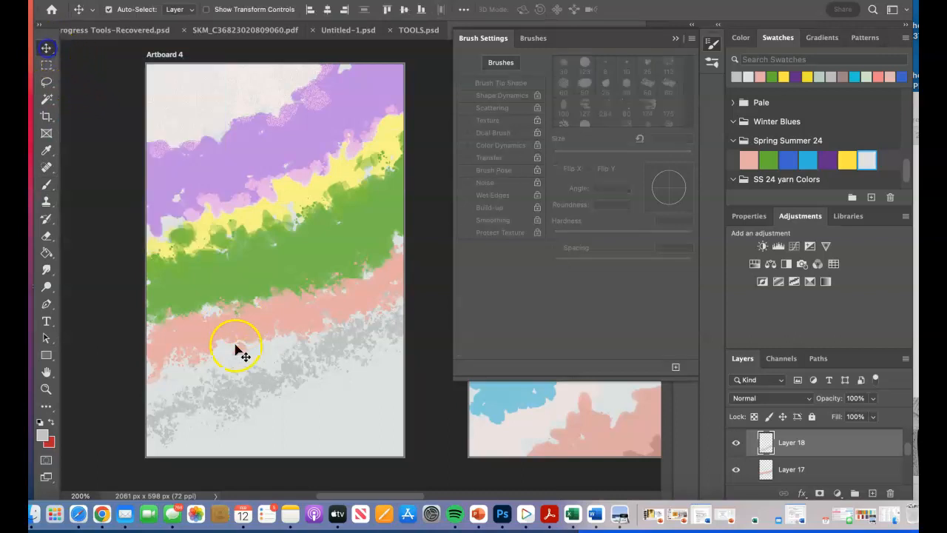
mouse_move(250, 398)
left_mouse_down()
mouse_move(249, 374)
mouse_move(237, 372)
mouse_move(246, 400)
left_mouse_up()
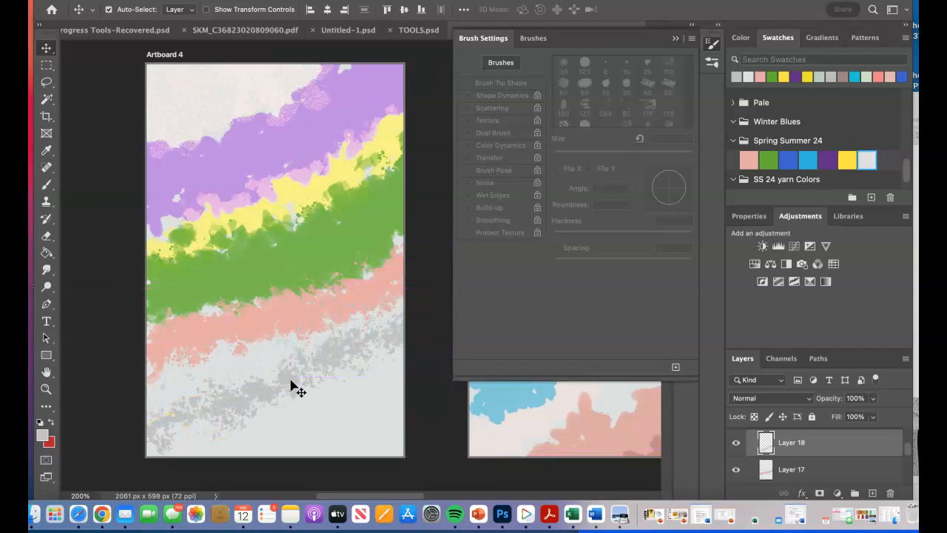
left_click(129, 0)
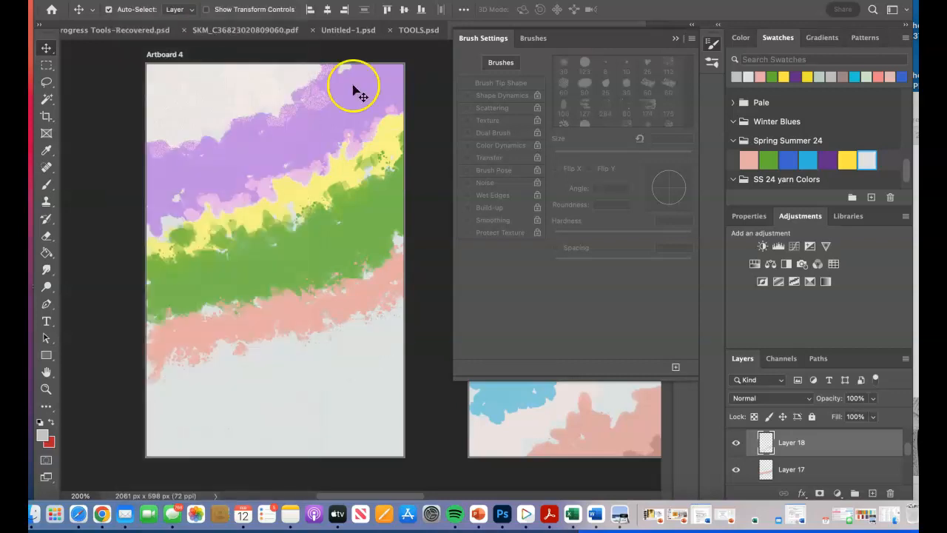
Step: Choose the 25 brush tip and enlarge it to 39 px
left_click(533, 42)
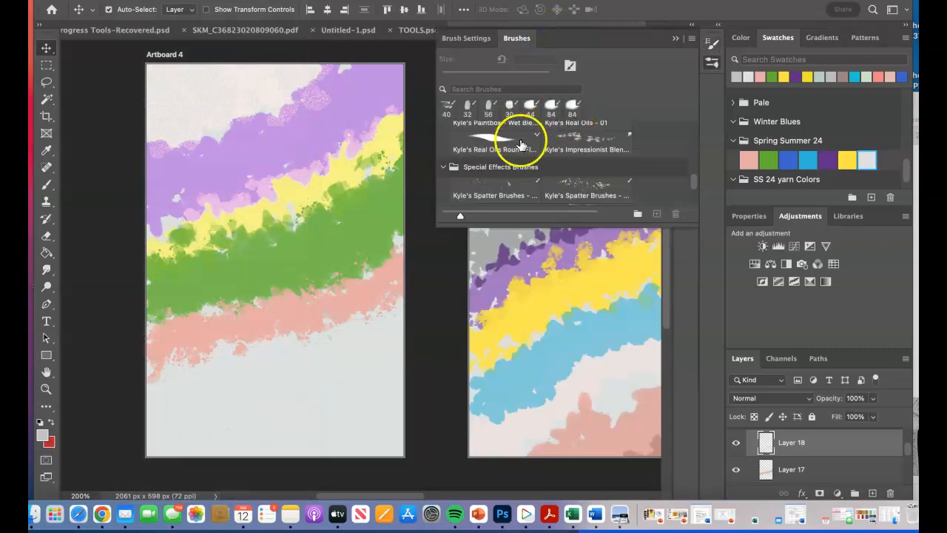
left_click(480, 40)
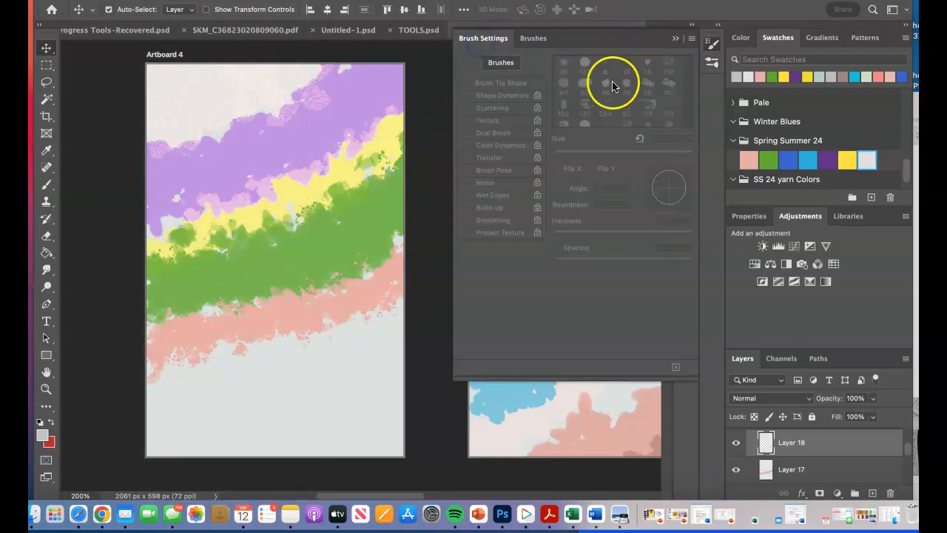
left_click(45, 186)
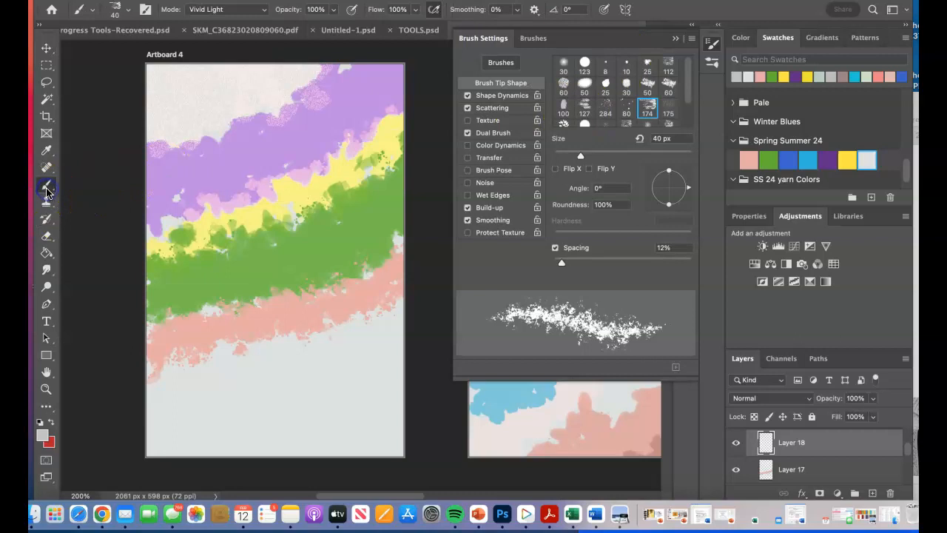
left_click(606, 86)
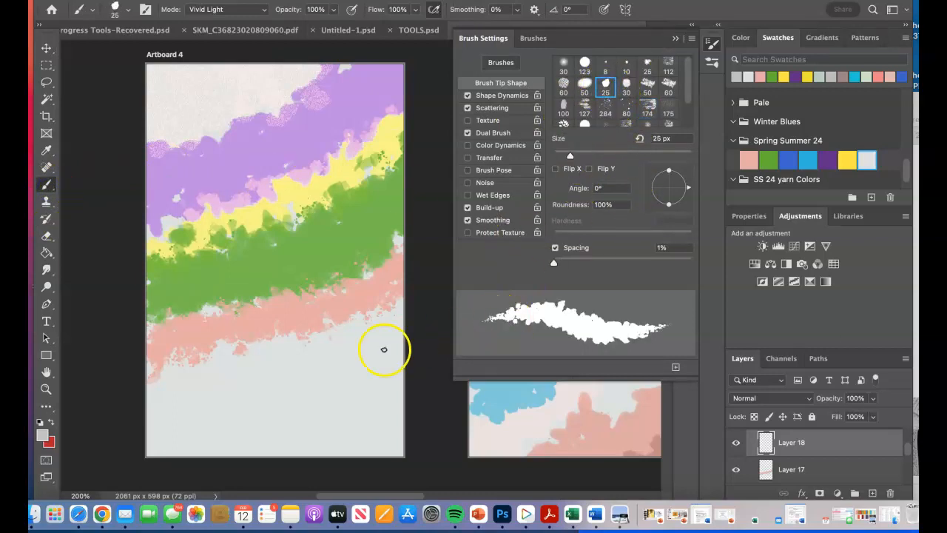
left_click_drag(569, 156, 581, 159)
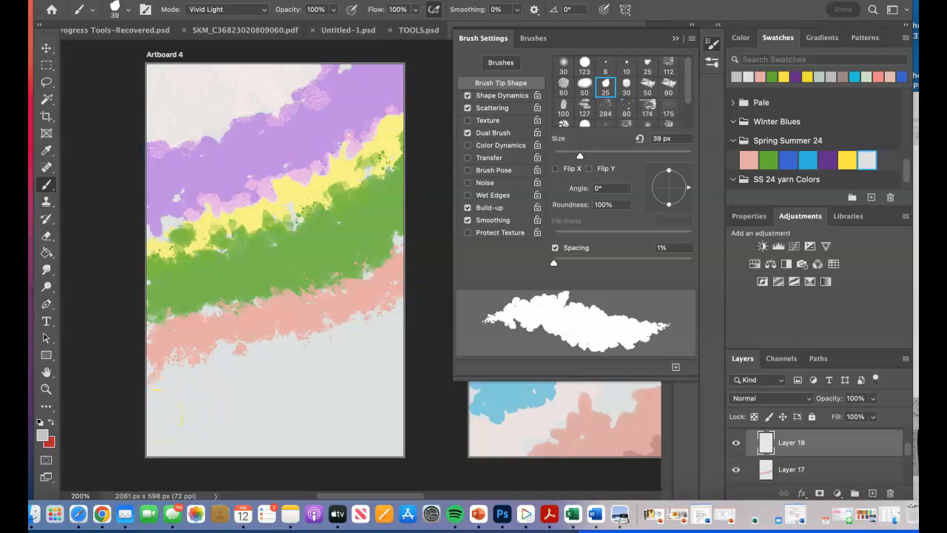
Step: Darken the foreground grey to about #a4acab
left_click(45, 438)
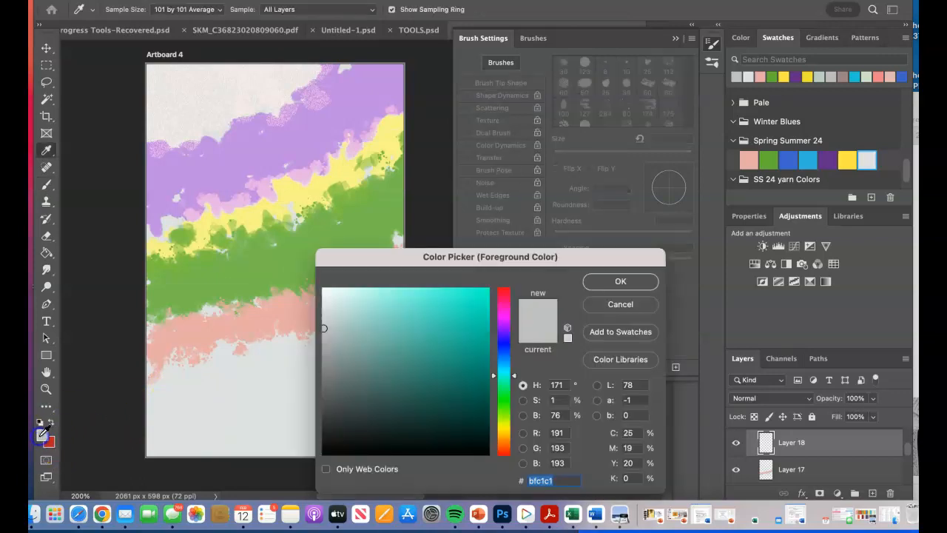
left_click_drag(327, 326, 331, 338)
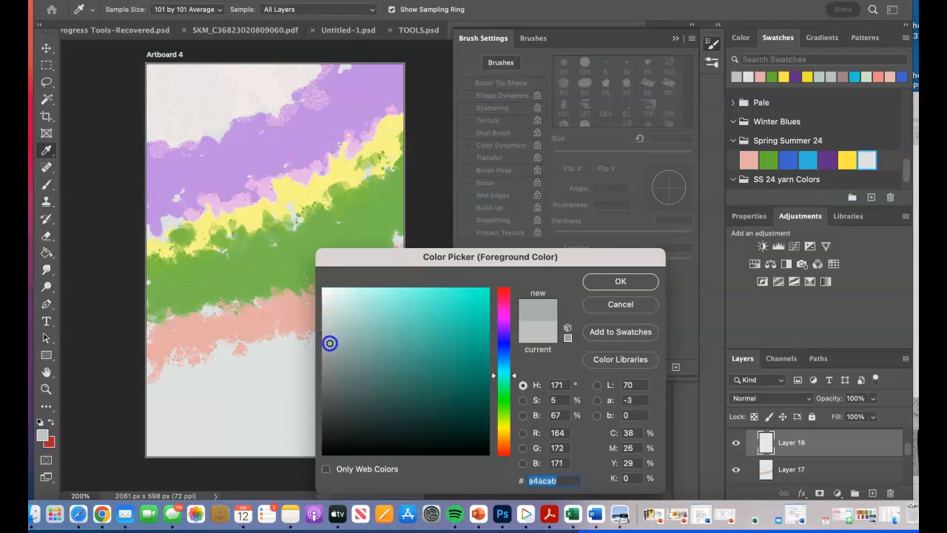
left_click(608, 281)
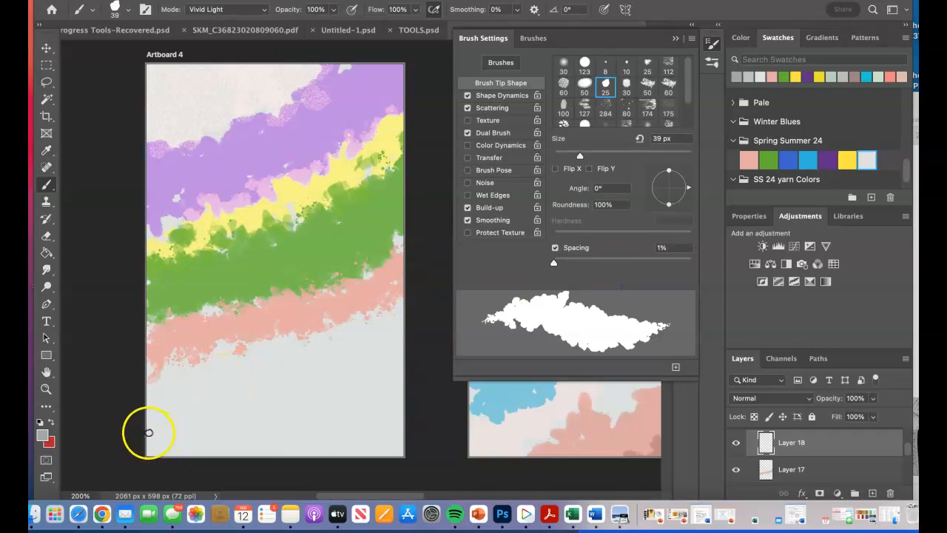
Step: Try a wide solid grey diagonal stripe below the salmon-pink one, and undo it
mouse_move(149, 432)
left_mouse_down()
mouse_move(172, 415)
mouse_move(350, 360)
left_mouse_up()
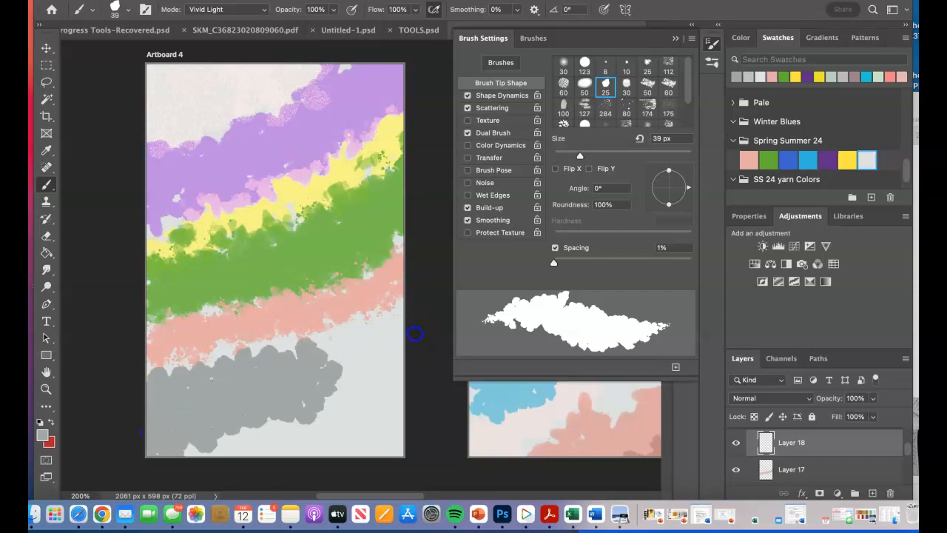
left_click_drag(414, 334, 412, 334)
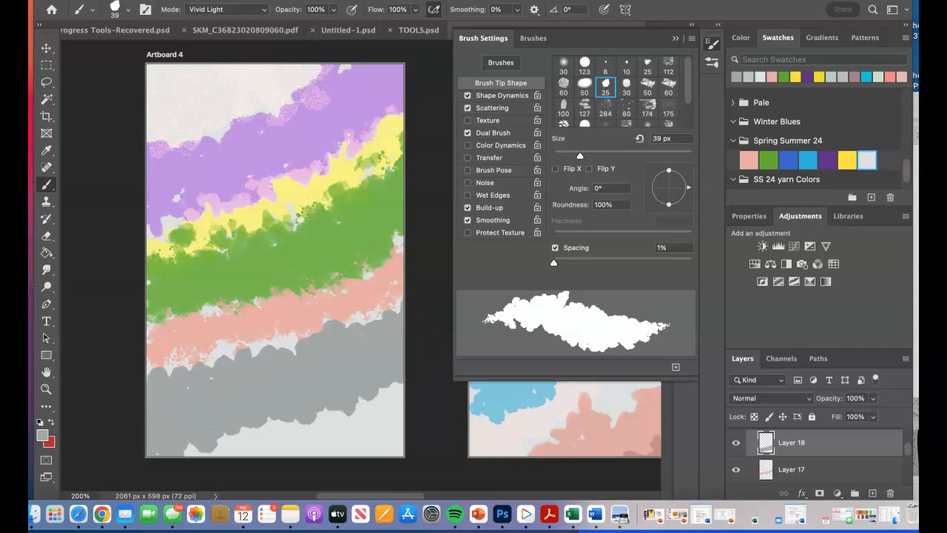
left_click(129, 2)
key("super+z")
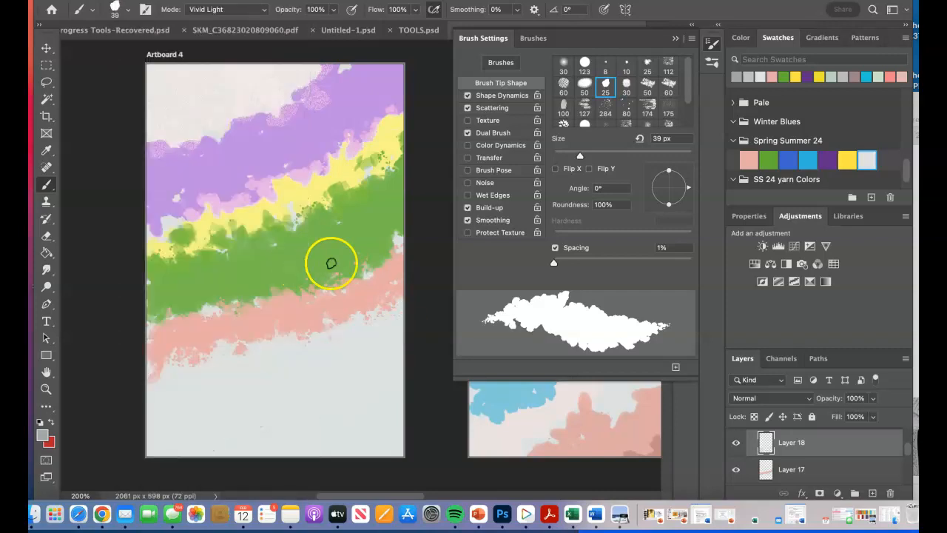
Step: Paint a grey diagonal stripe below the salmon-pink one with the 30 px brush tip, move it slightly down, and deselect the layer
left_click_drag(578, 153, 568, 154)
left_click(627, 87)
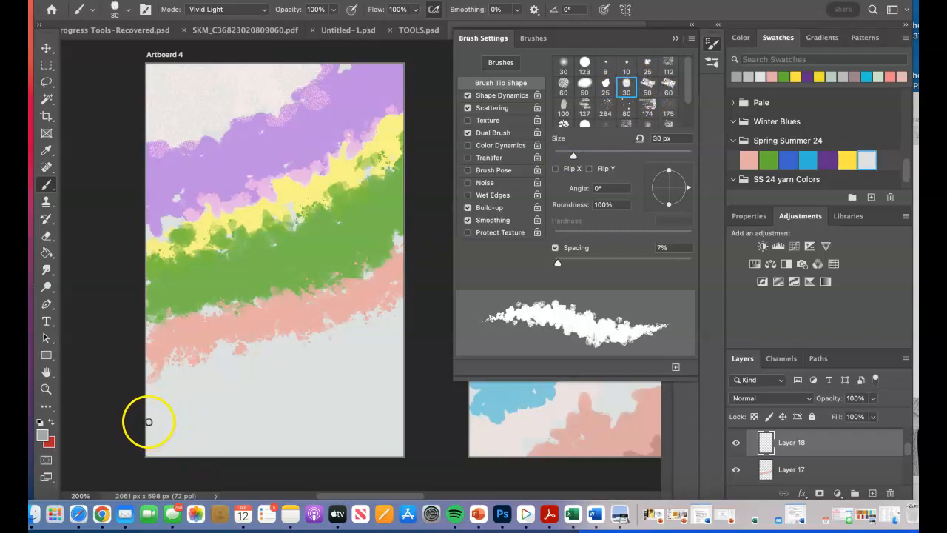
mouse_move(159, 420)
left_mouse_down()
mouse_move(325, 354)
mouse_move(434, 289)
left_mouse_up()
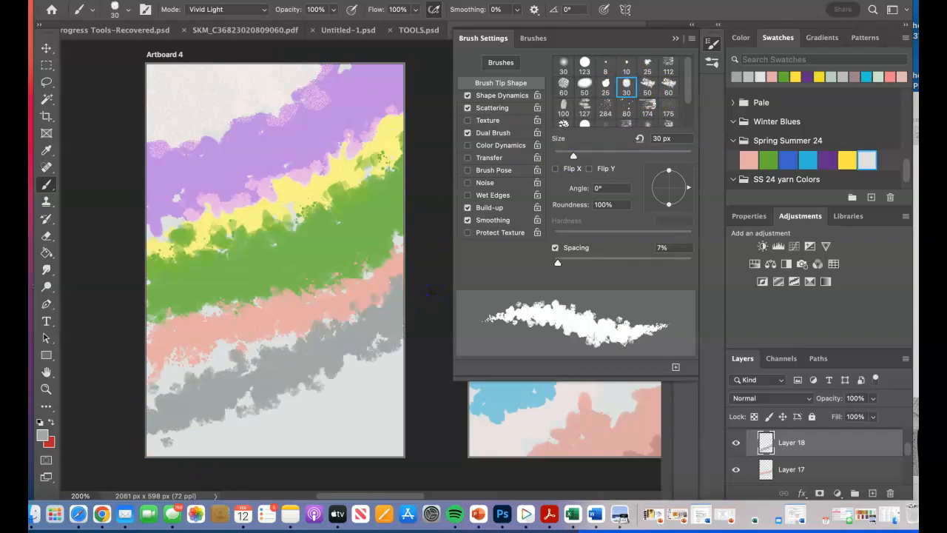
left_click(46, 47)
mouse_move(275, 379)
left_mouse_down()
mouse_move(296, 393)
mouse_move(327, 375)
mouse_move(258, 389)
mouse_move(298, 386)
left_mouse_up()
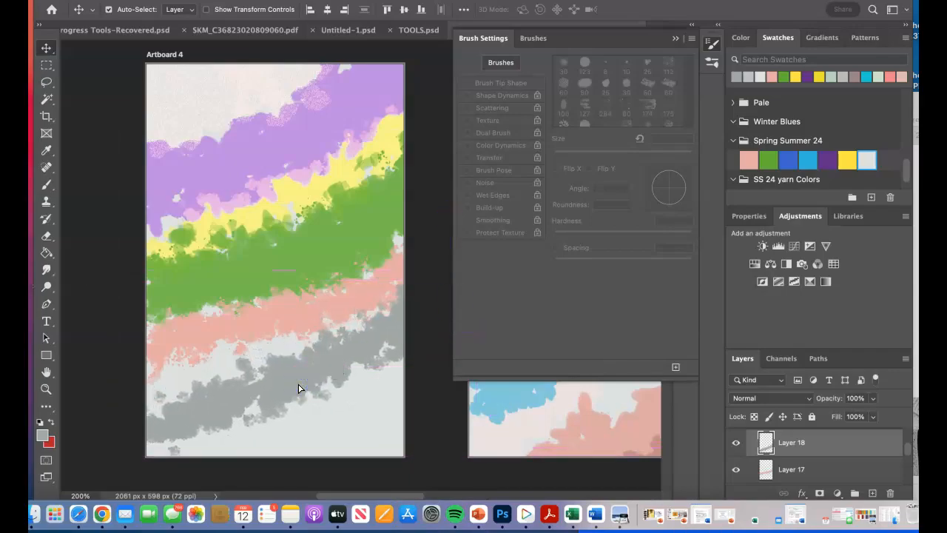
left_click(106, 94)
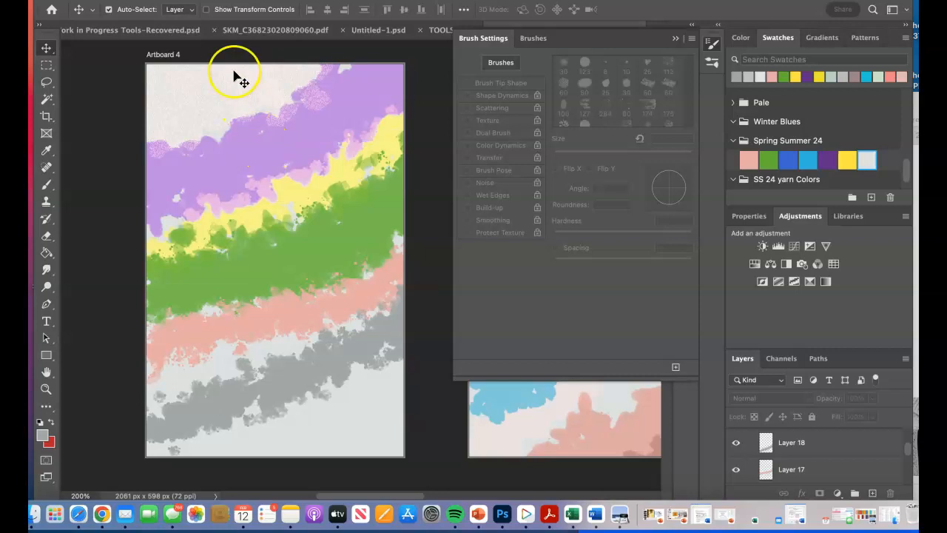
Step: Collapse the brush settings to uncover the neighbouring artboard, and switch to the Brush tool
left_click(191, 11)
left_click(437, 100)
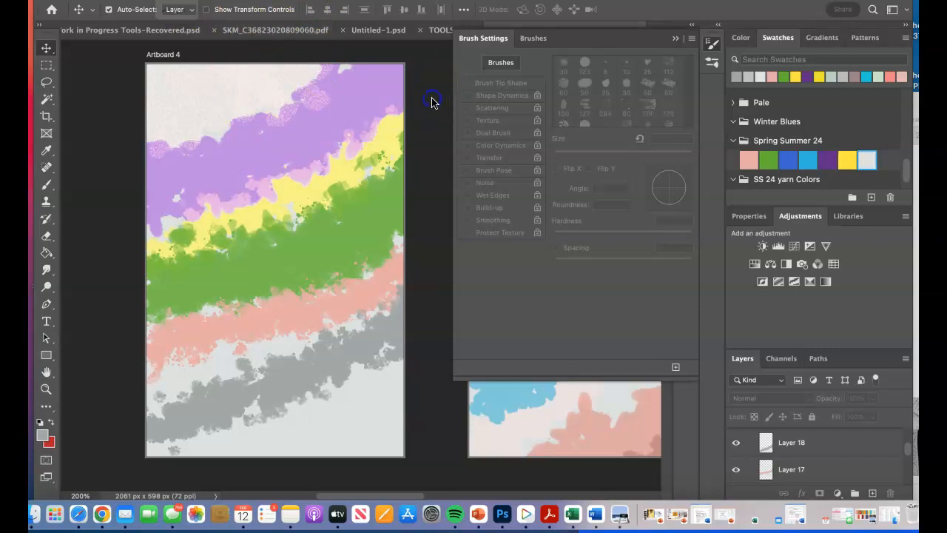
left_click(673, 39)
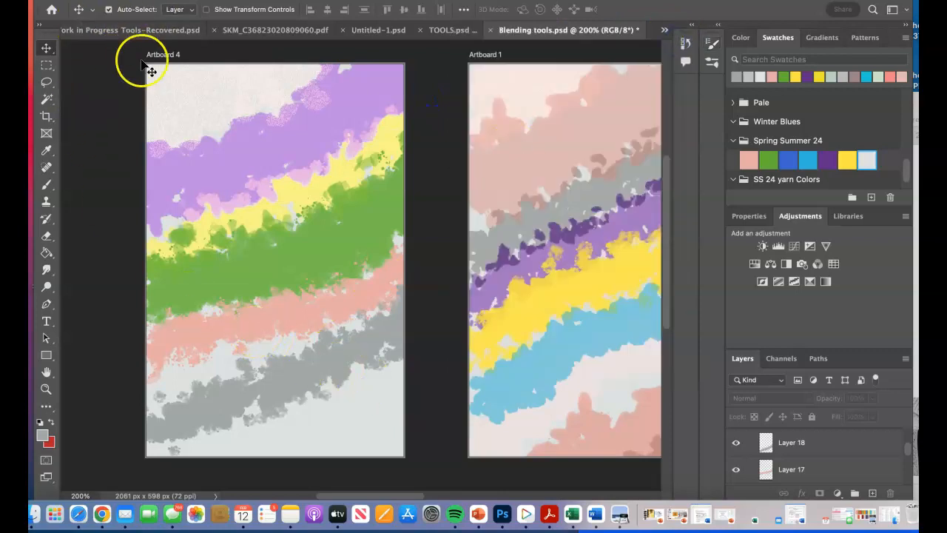
left_click(46, 184)
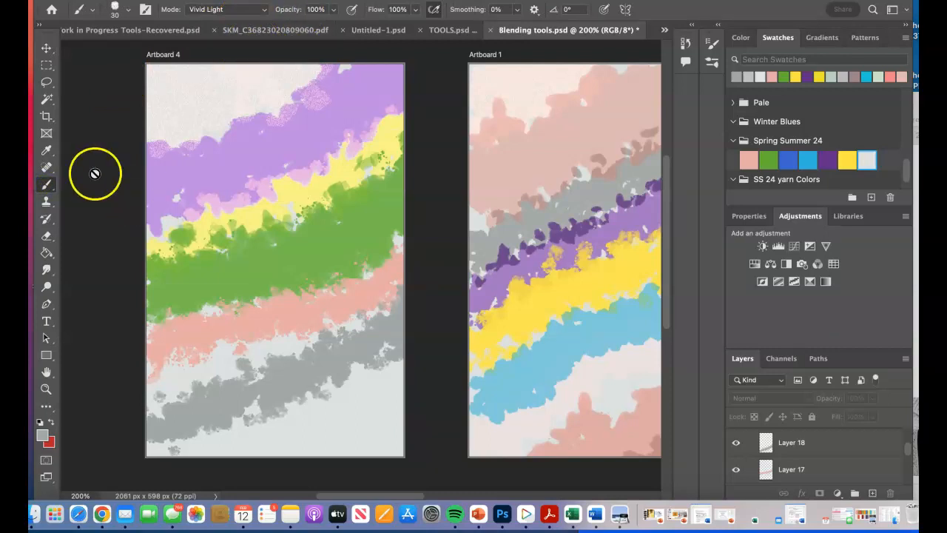
Step: Try the Dissolve blending mode on Layer 18 with the grey stripe, and set the layer to Color Burn
left_click(770, 444)
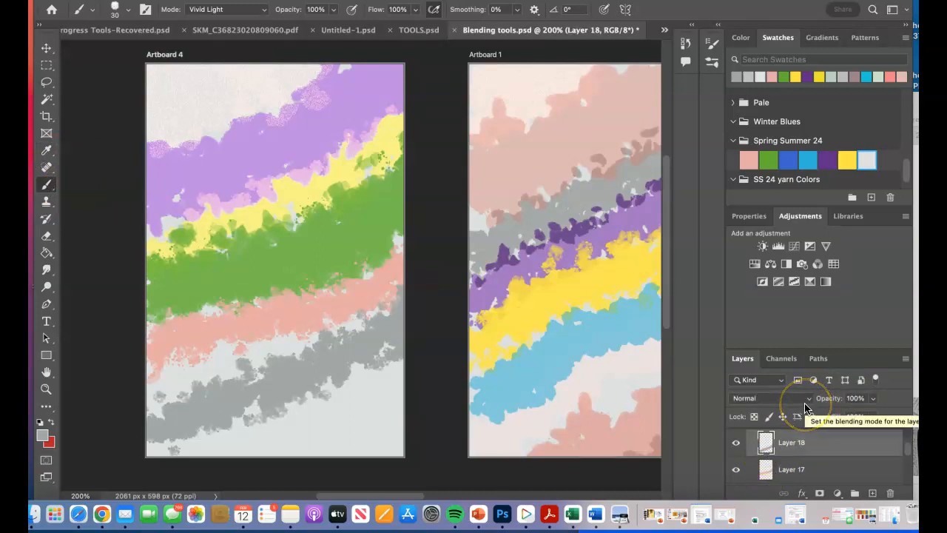
left_click(809, 403)
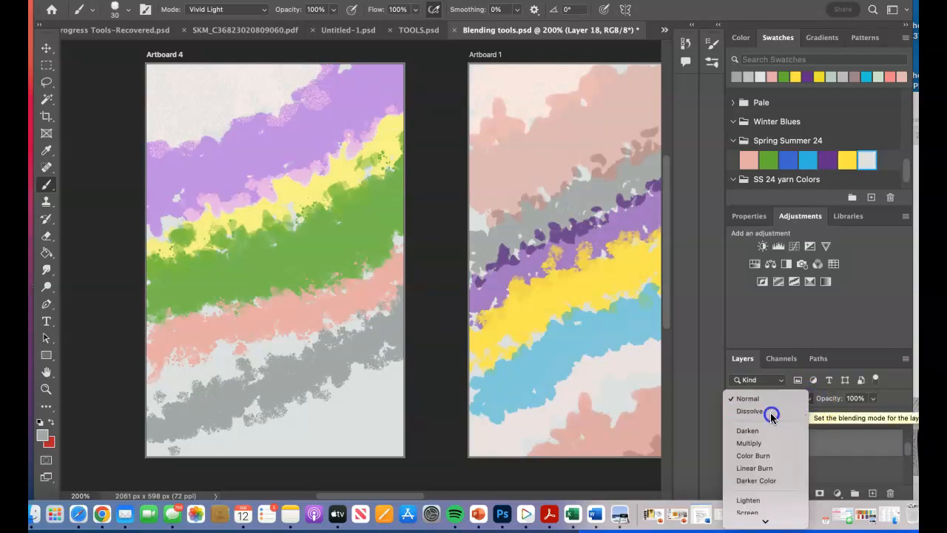
left_click(769, 411)
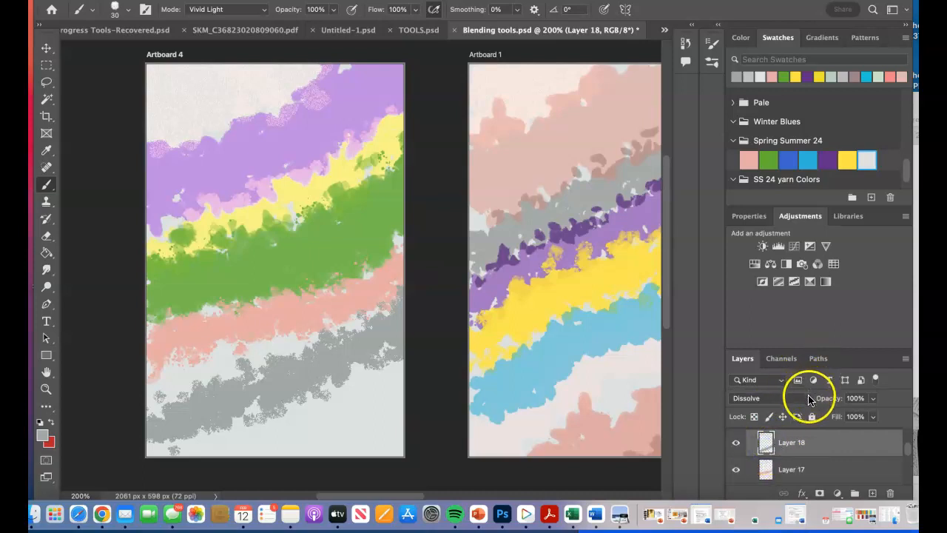
left_click(808, 398)
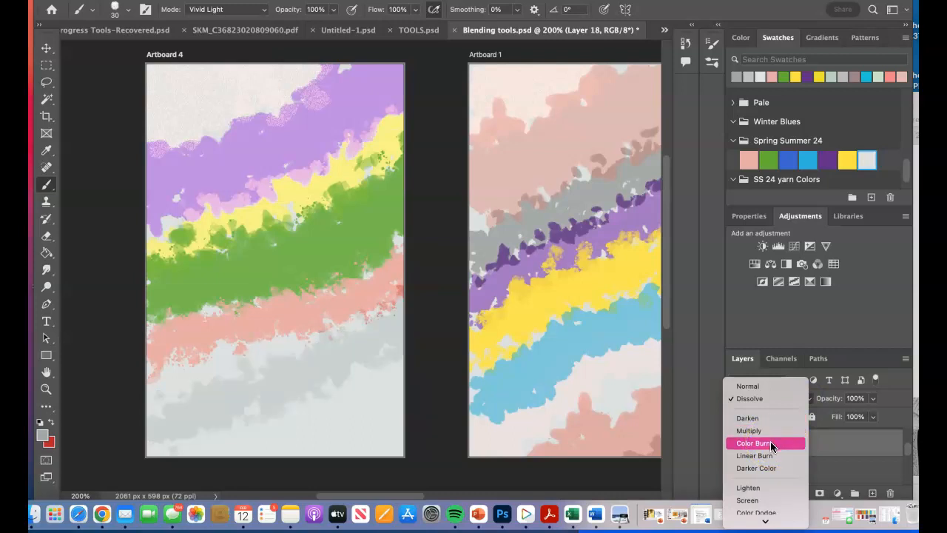
left_click(770, 441)
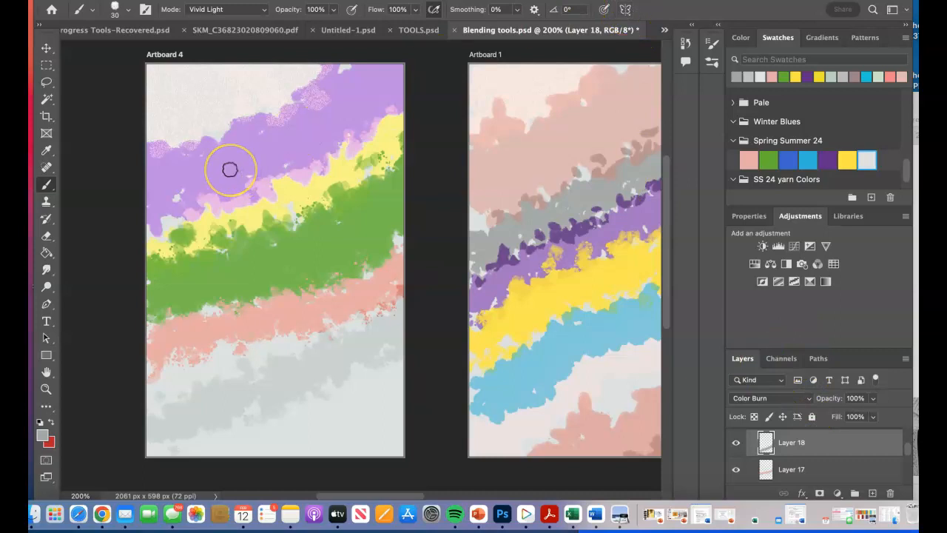
left_click(187, 182)
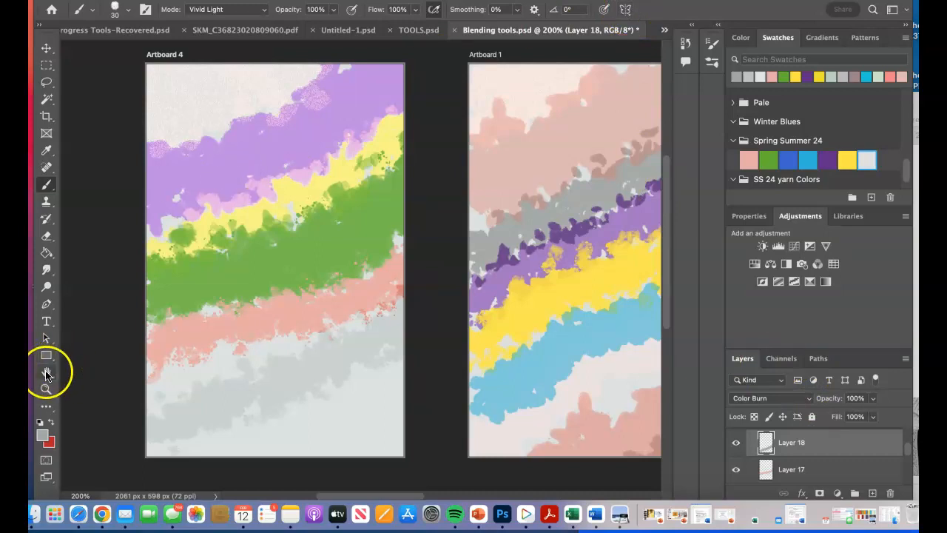
Step: Review the stripe pattern on Artboard 1, the vest sketch on Artboard 2 and the colour palette on Artboard 3
left_click(46, 372)
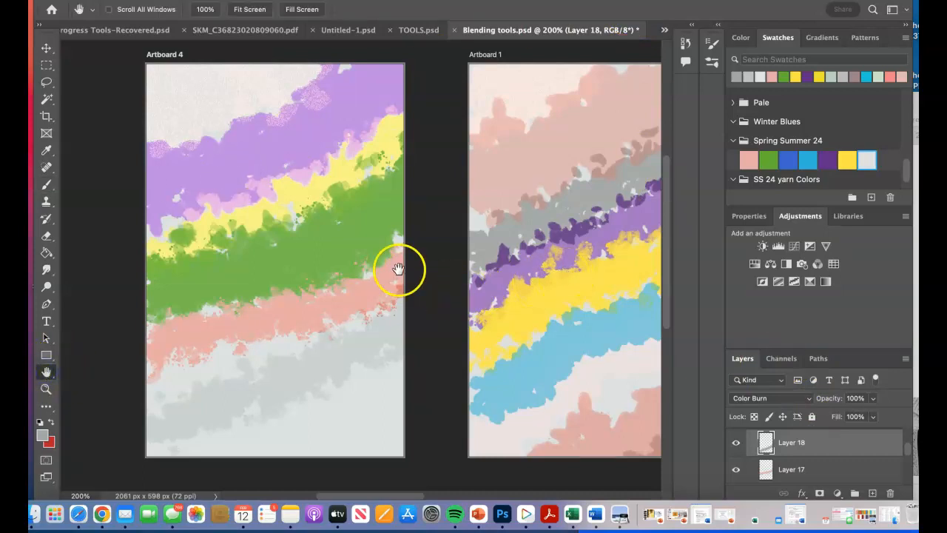
left_click_drag(548, 239, 245, 242)
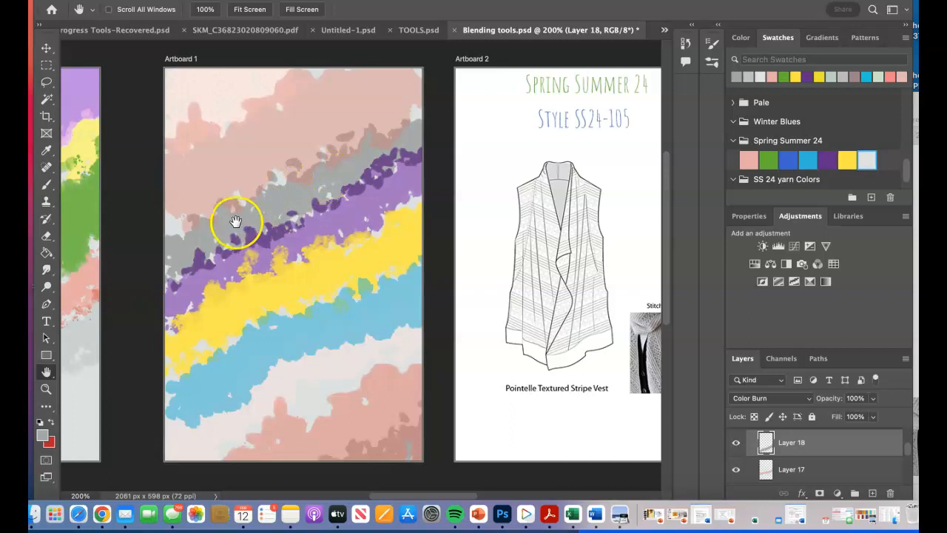
left_click_drag(556, 200, 472, 198)
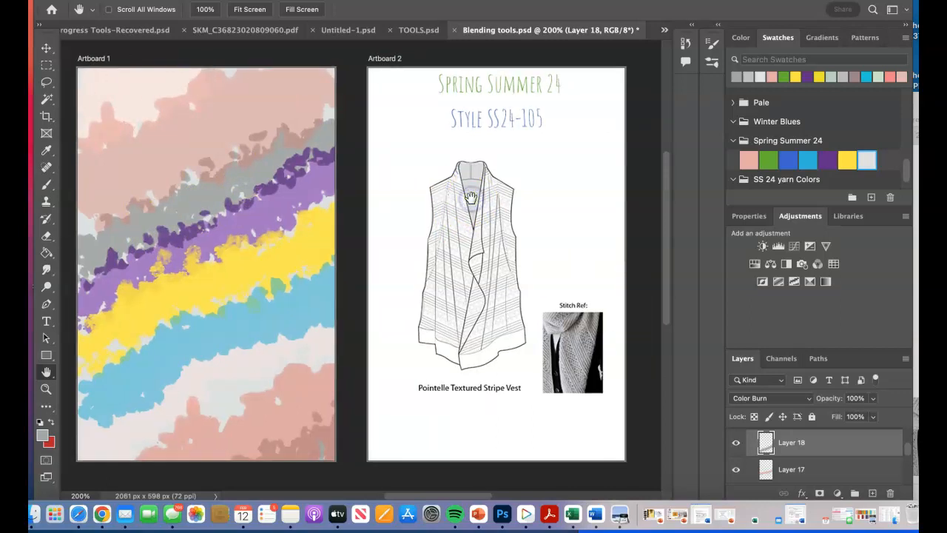
left_click_drag(596, 180, 253, 179)
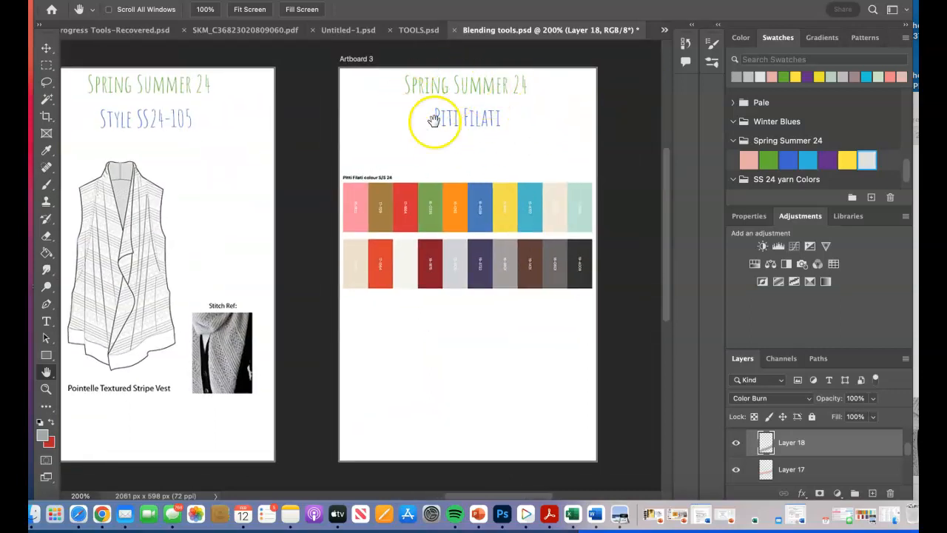